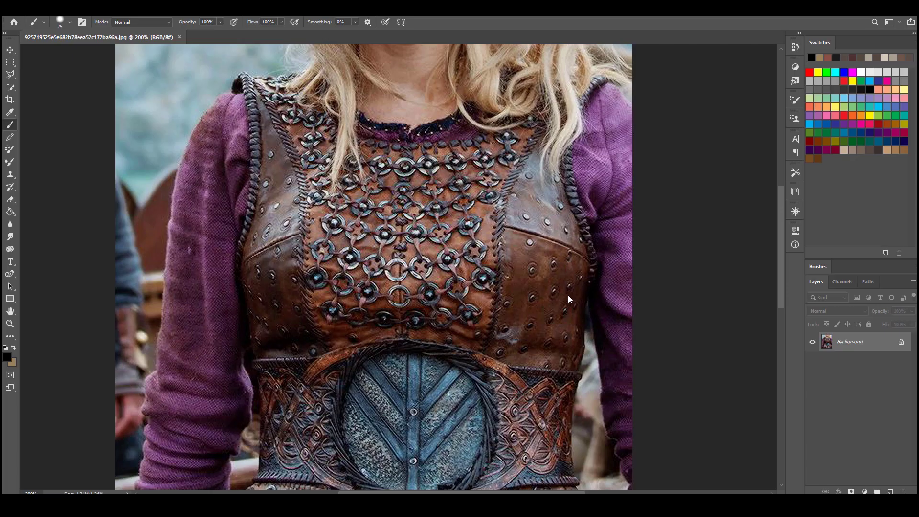
Set the foreground colour to a strong blue in the Color Picker
drag(577, 309, 550, 299)
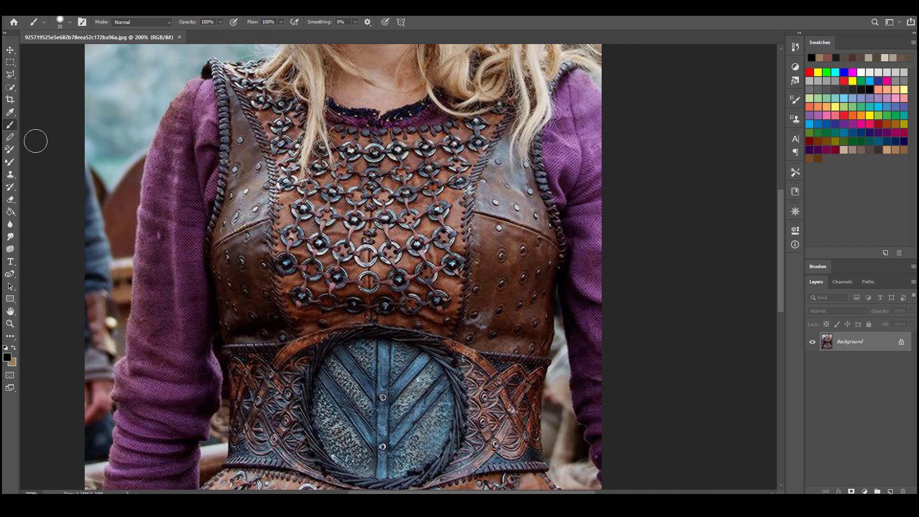
click(8, 357)
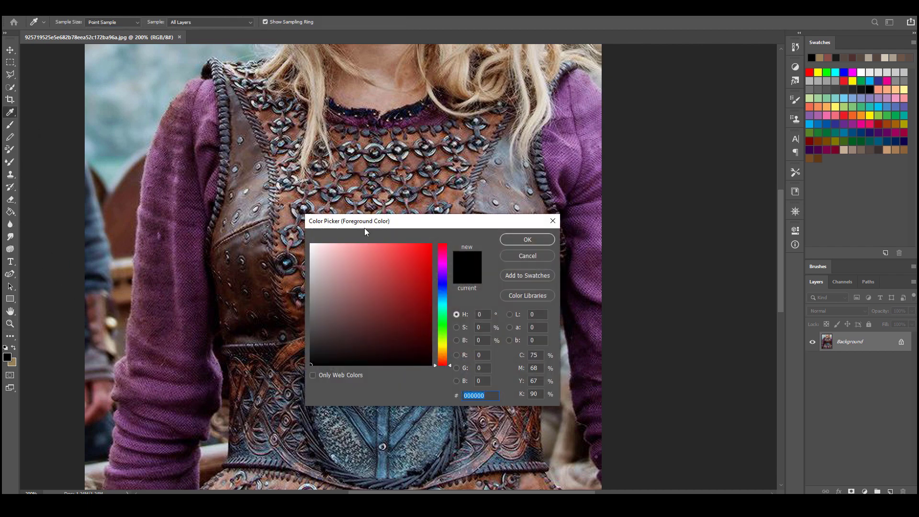
click(443, 284)
click(410, 266)
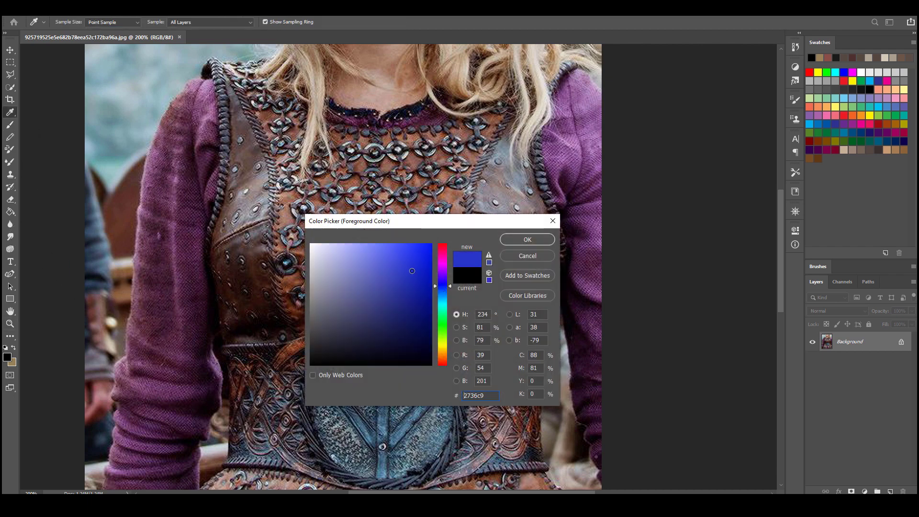
click(527, 240)
Shrink the brush to a fine tip and circle a rivet and a chest ring in blue
key(bracketleft)
key(bracketleft)
key(bracketleft)
key(bracketleft)
key(bracketleft)
key(bracketleft)
key(bracketleft)
key(bracketleft)
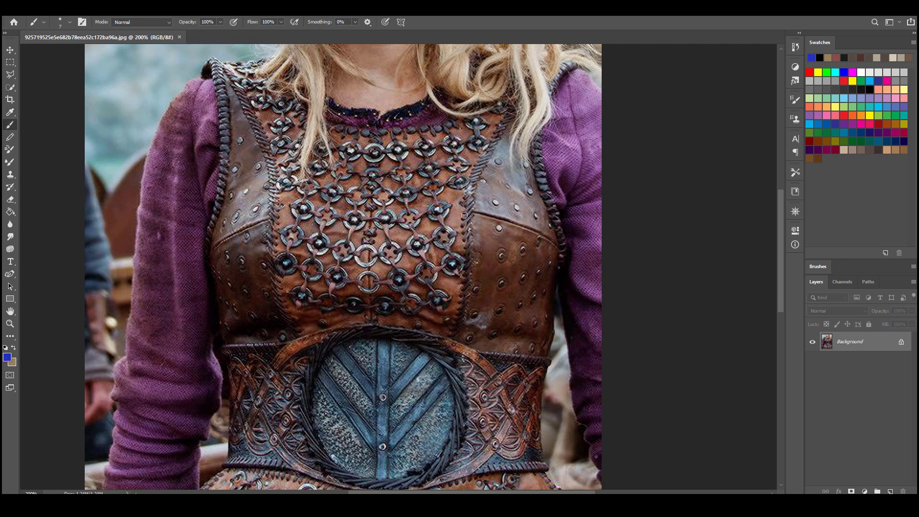
key(bracketleft)
key(bracketleft)
key(bracketleft)
mouse_move(444, 231)
mouse_down()
mouse_move(450, 235)
mouse_move(413, 218)
mouse_up()
key(bracketright)
drag(487, 200, 490, 196)
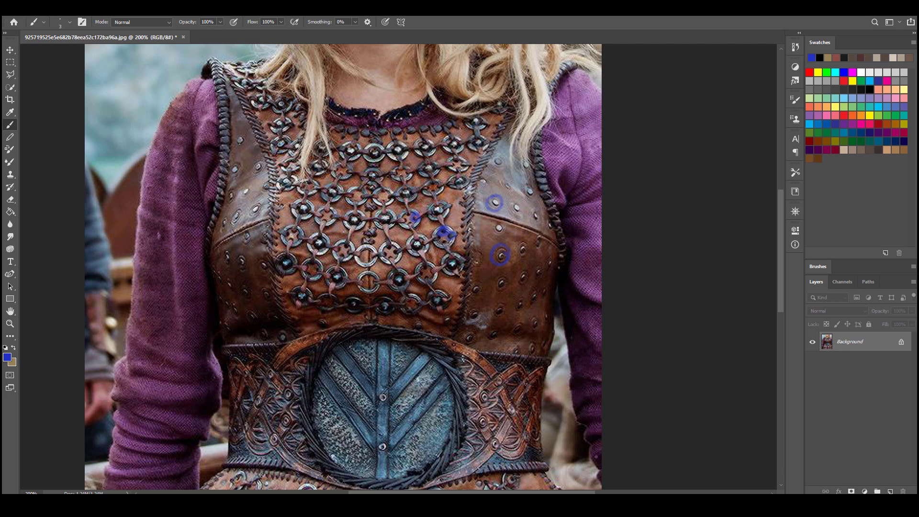
drag(397, 250, 390, 251)
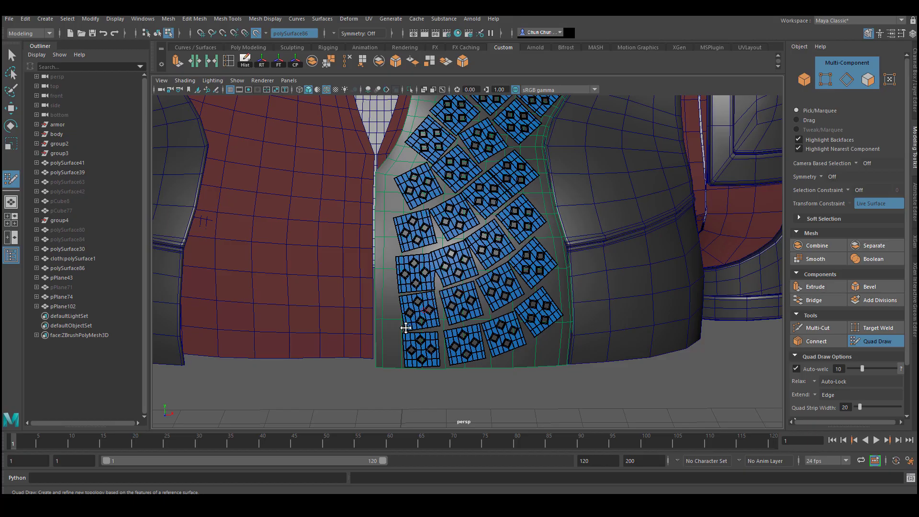
alt+middle_drag(365, 376, 402, 304)
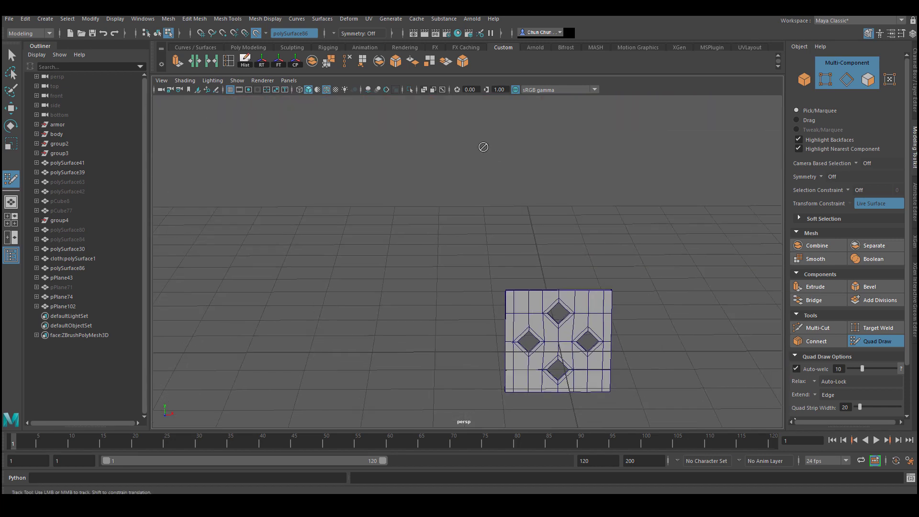
alt+right_drag(483, 144, 570, 256)
mouse_move(570, 256)
alt+mouse_down()
mouse_move(561, 238)
mouse_move(575, 271)
alt+mouse_up()
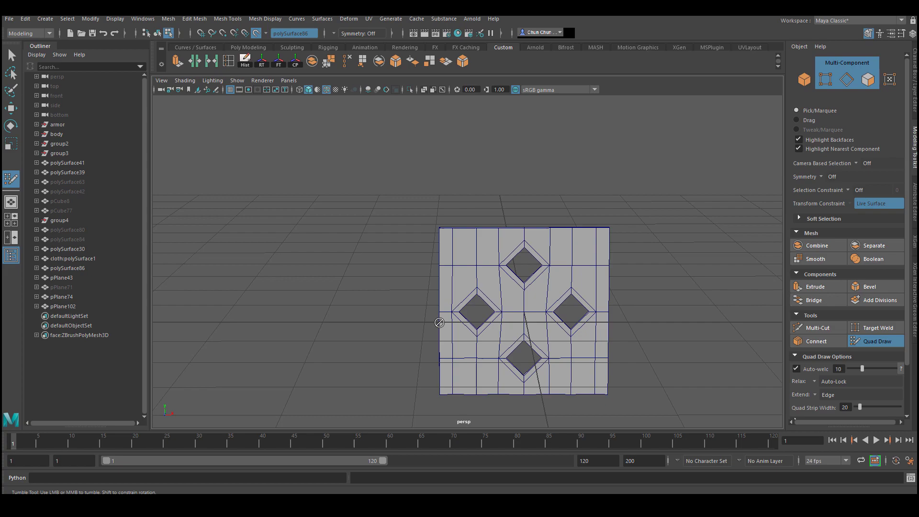
alt+right_drag(556, 268, 450, 171)
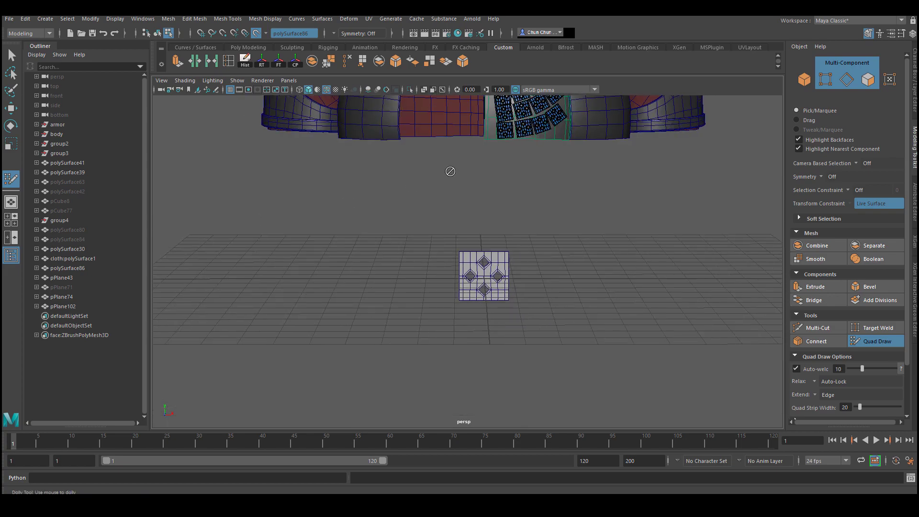
alt+middle_drag(450, 170, 397, 306)
scroll(383, 285, up, 8)
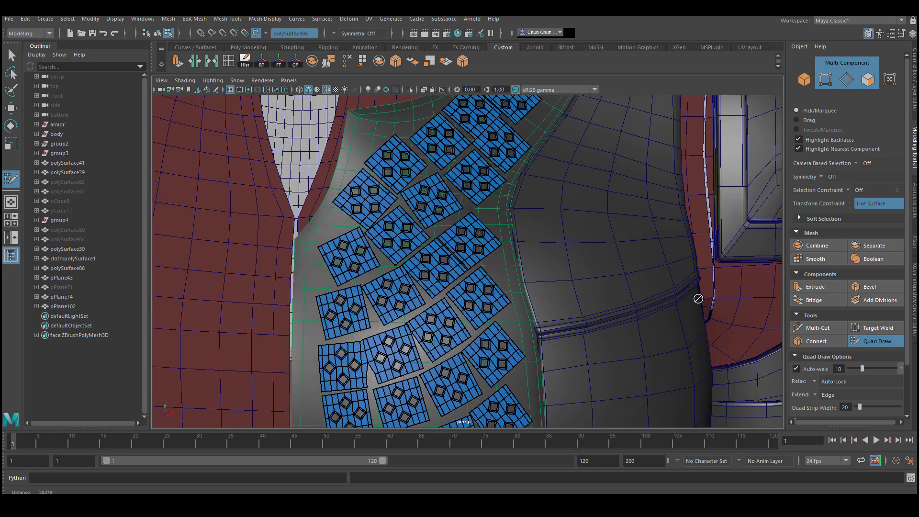
alt+middle_drag(437, 267, 439, 294)
scroll(439, 294, down, 3)
alt+drag(439, 294, 436, 294)
alt+right_drag(436, 295, 432, 297)
scroll(432, 297, down, 3)
alt+drag(432, 298, 551, 288)
scroll(640, 286, up, 3)
mouse_move(640, 286)
alt+mouse_down()
mouse_move(469, 322)
mouse_move(386, 328)
alt+mouse_up()
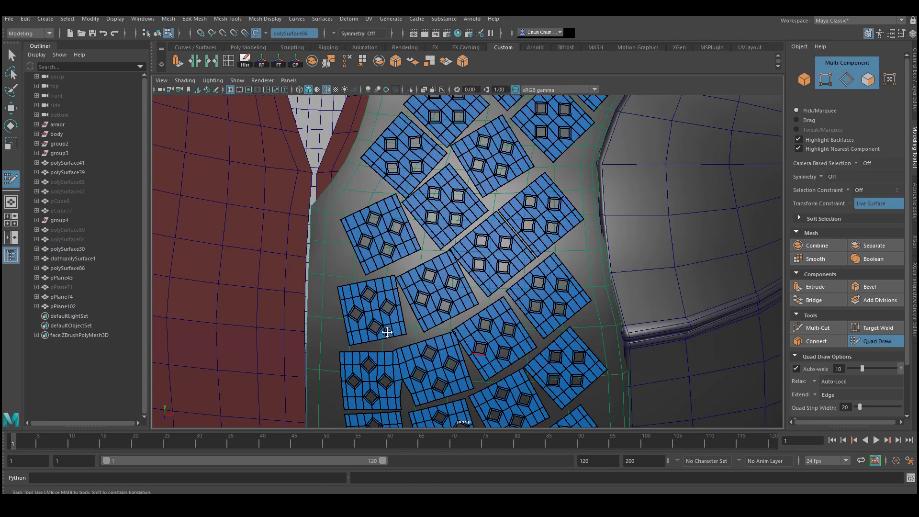
alt+right_drag(386, 329, 692, 303)
scroll(616, 283, down, 3)
scroll(404, 266, up, 2)
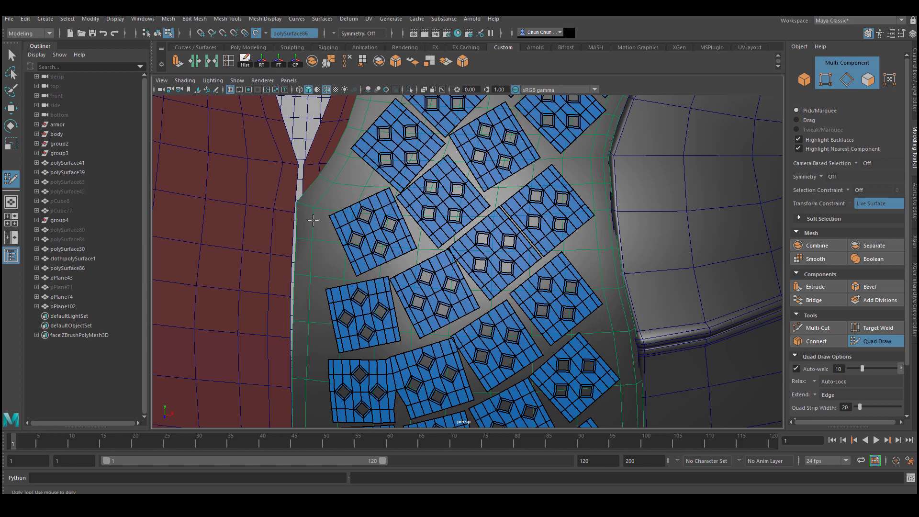
Nudge a vertex to reshape the quads beside the plates of the perforated panel
alt+middle_drag(316, 220, 428, 269)
alt+right_drag(428, 268, 673, 293)
scroll(413, 224, up, 3)
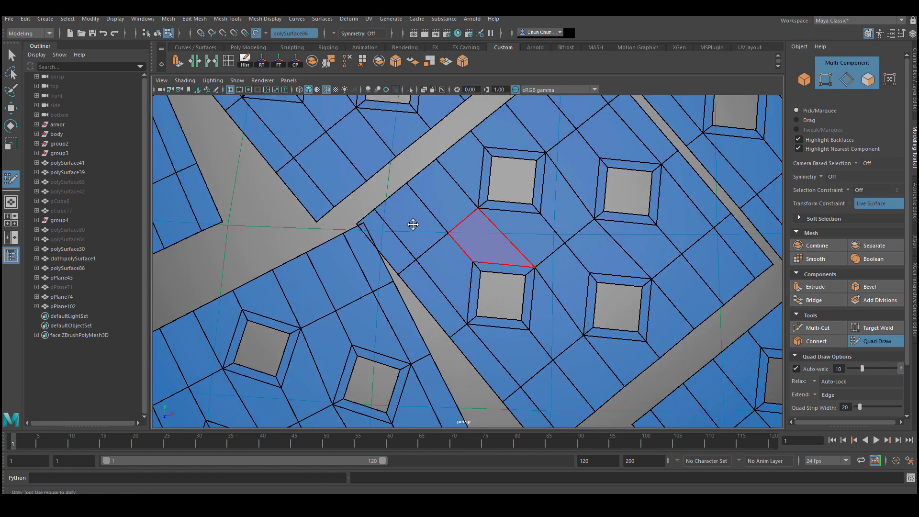
drag(361, 224, 363, 225)
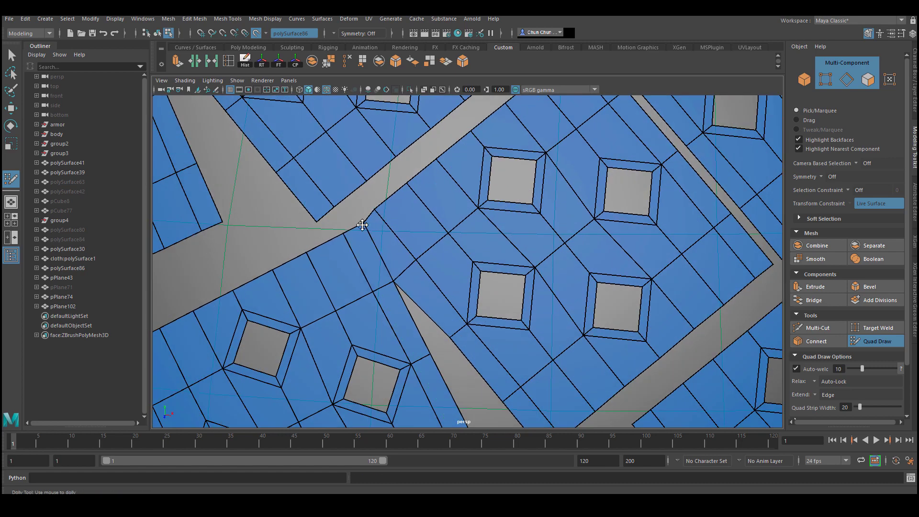
alt+middle_drag(379, 228, 373, 240)
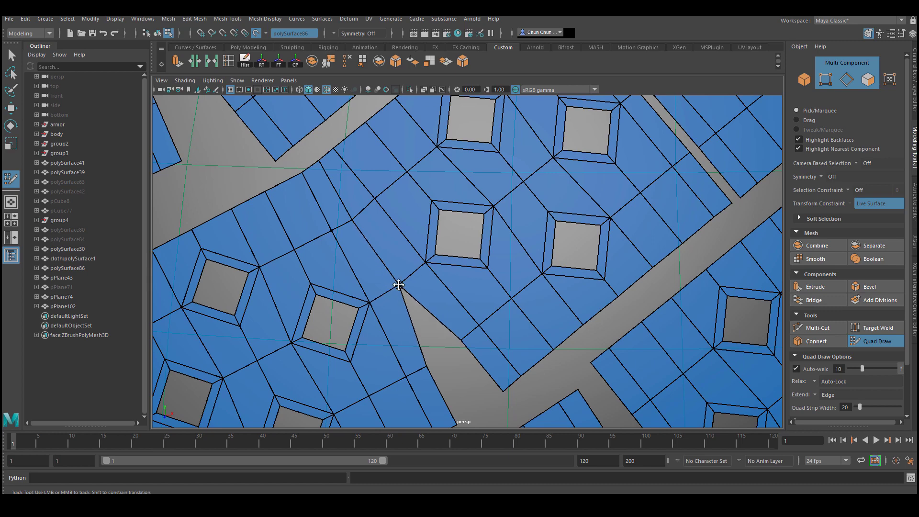
alt+middle_drag(400, 283, 428, 272)
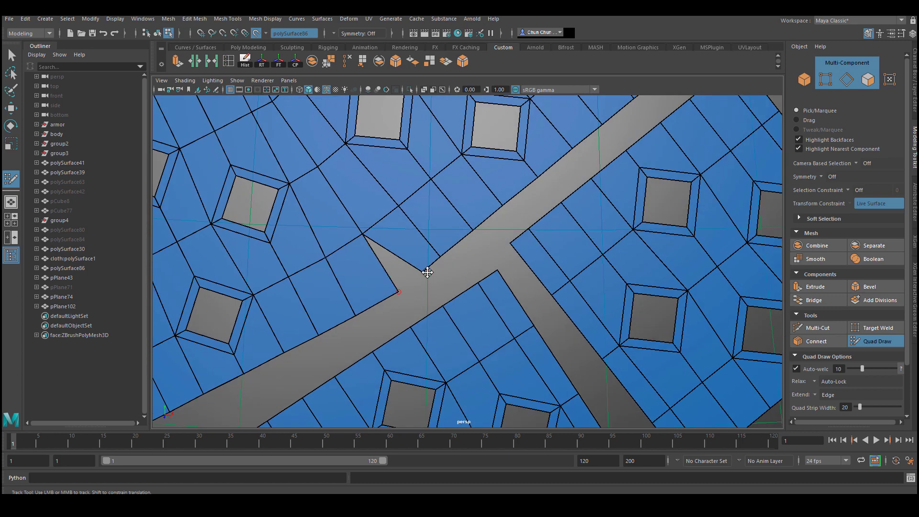
alt+right_drag(398, 291, 426, 160)
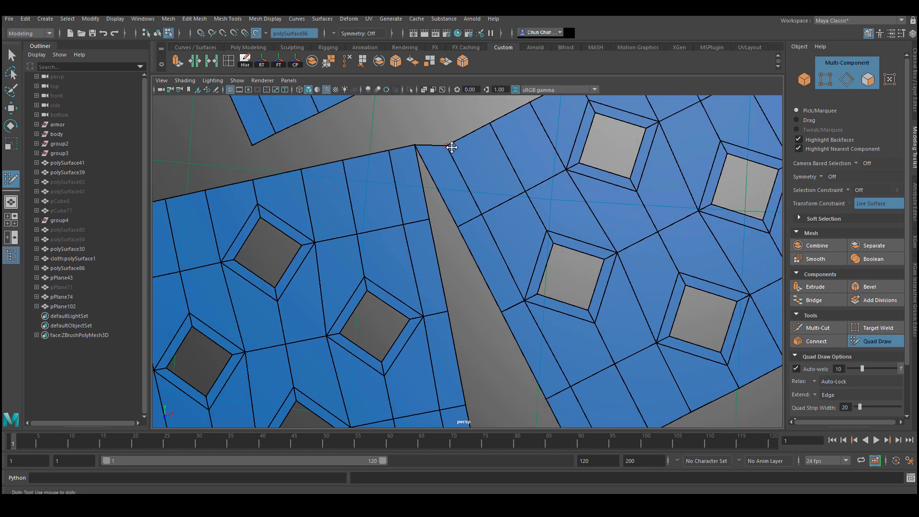
Pull the wedge-edge vertices together to close the gray wedge between plates
drag(447, 198, 433, 197)
alt+middle_drag(433, 196, 419, 242)
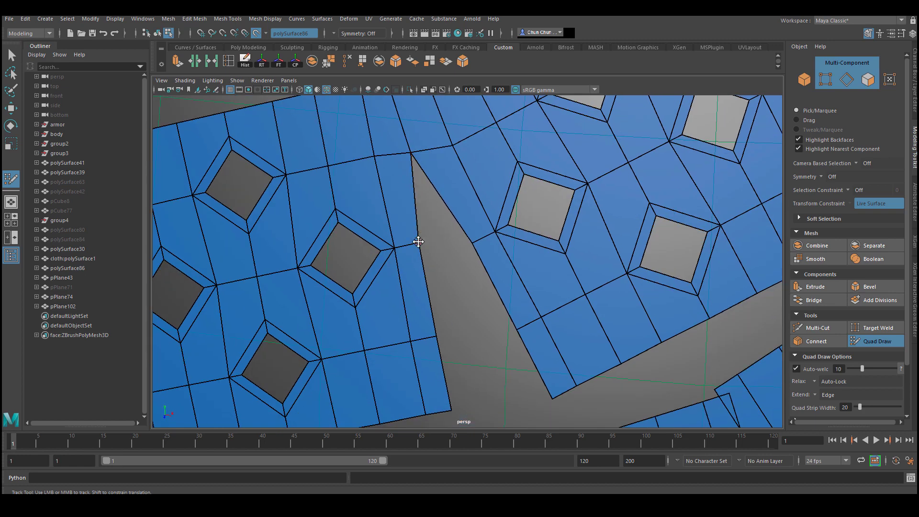
drag(419, 243, 441, 243)
alt+middle_drag(441, 242, 429, 273)
drag(429, 273, 450, 272)
alt+middle_drag(451, 272, 447, 219)
drag(425, 296, 445, 288)
mouse_move(445, 288)
alt+right_down()
mouse_move(506, 227)
mouse_move(486, 293)
alt+right_up()
drag(486, 293, 509, 288)
alt+middle_drag(509, 287, 498, 360)
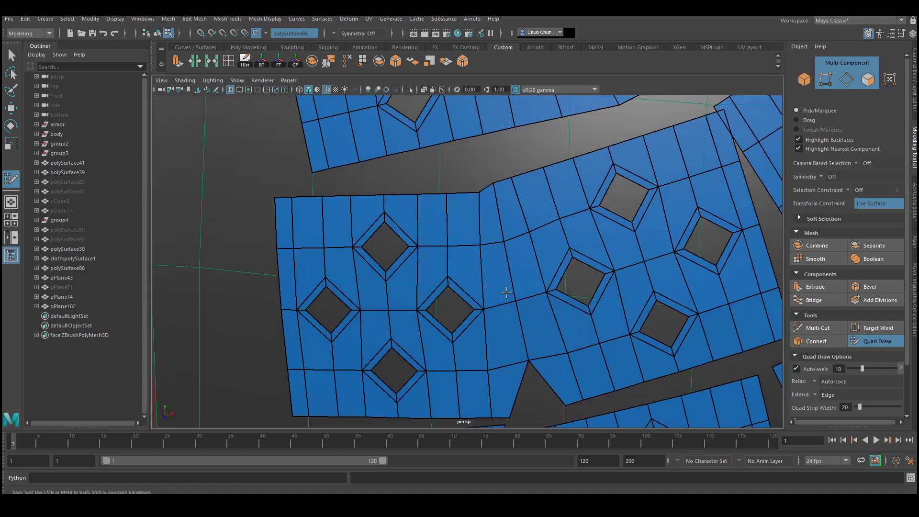
alt+middle_drag(497, 260, 470, 286)
Inspect the closed wedge and surrounding quads up close, including a top-down view
mouse_move(477, 287)
alt+right_down()
mouse_move(421, 263)
mouse_move(501, 211)
mouse_move(478, 269)
alt+right_up()
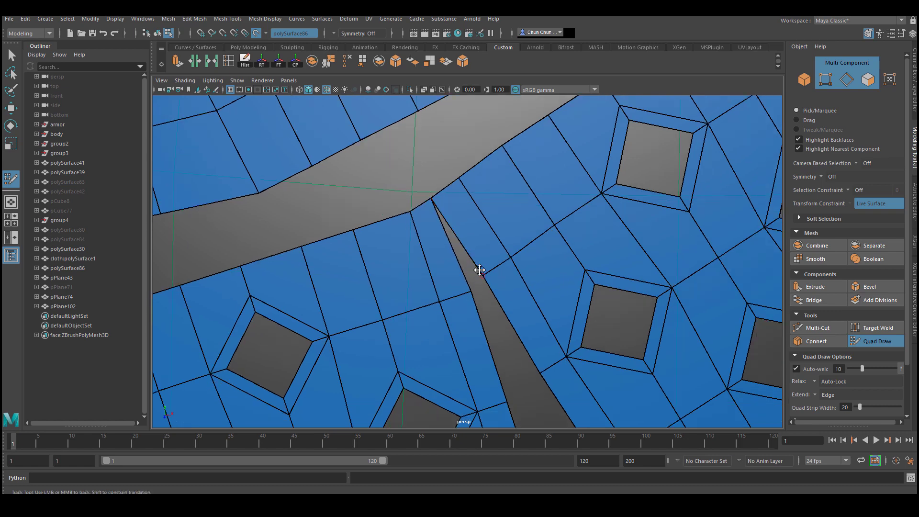
alt+middle_drag(478, 281, 405, 275)
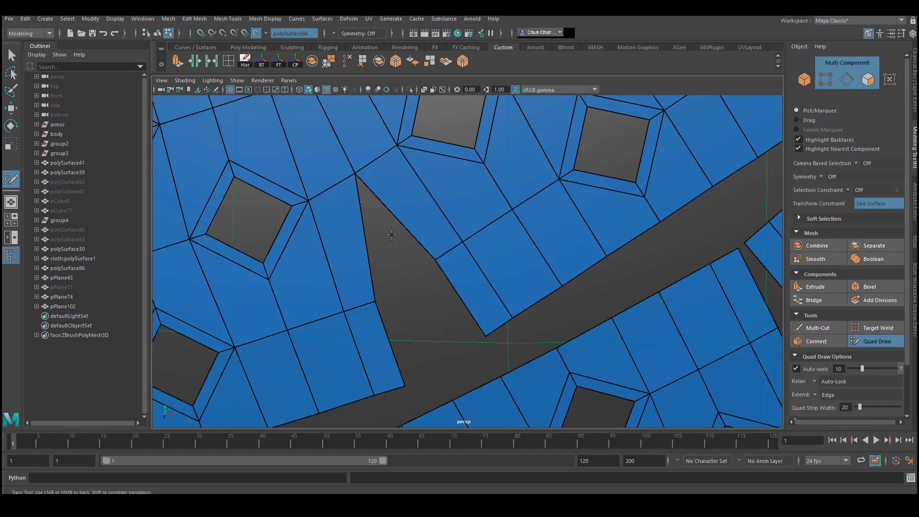
alt+middle_drag(429, 269, 357, 236)
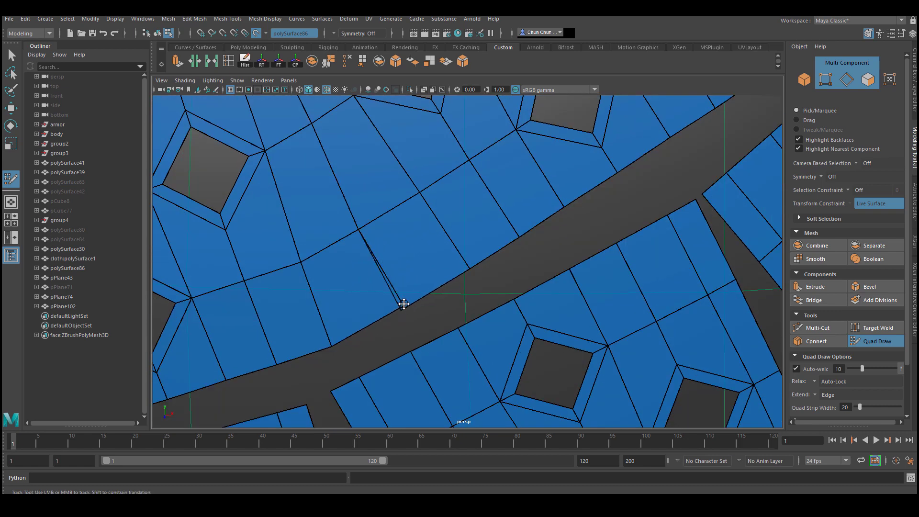
scroll(439, 293, down, 5)
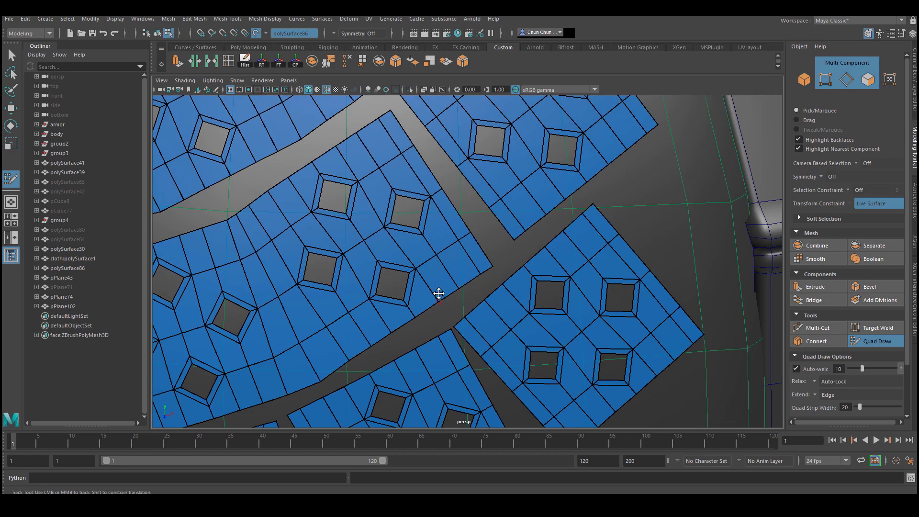
alt+right_drag(290, 254, 362, 250)
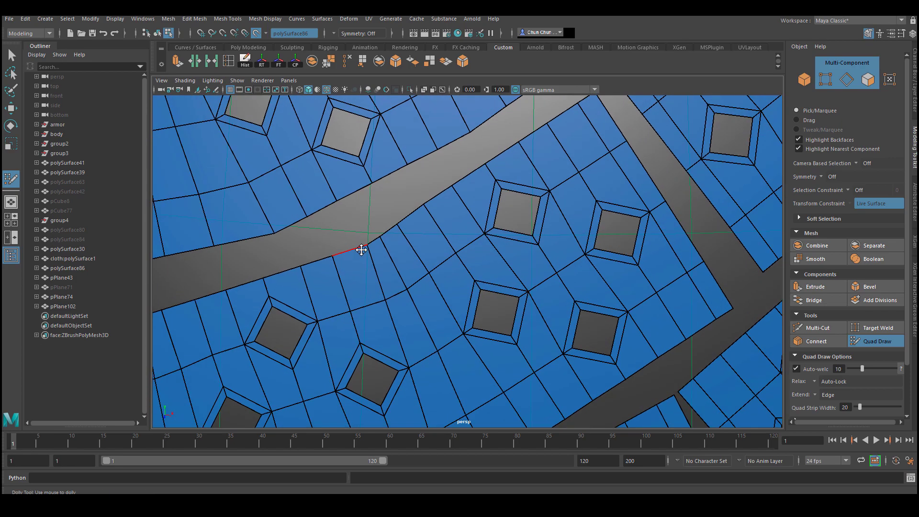
alt+drag(380, 303, 418, 264)
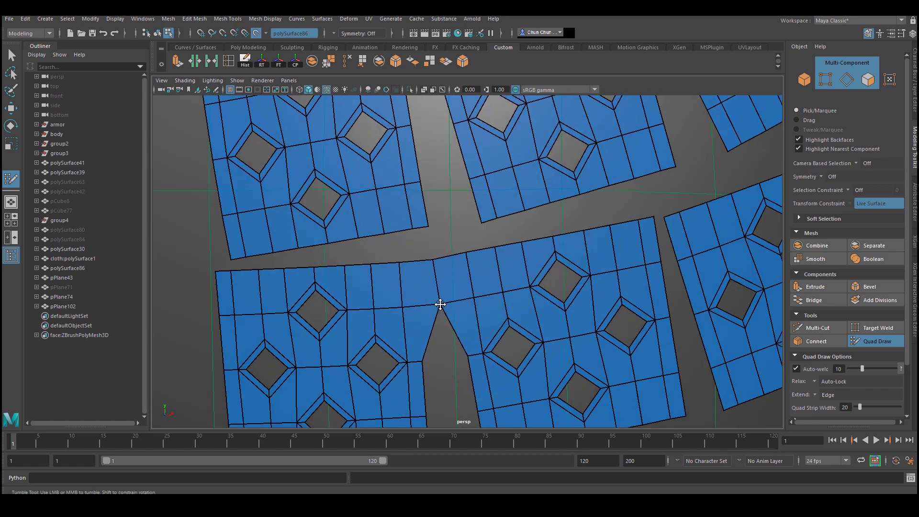
alt+middle_drag(441, 304, 410, 284)
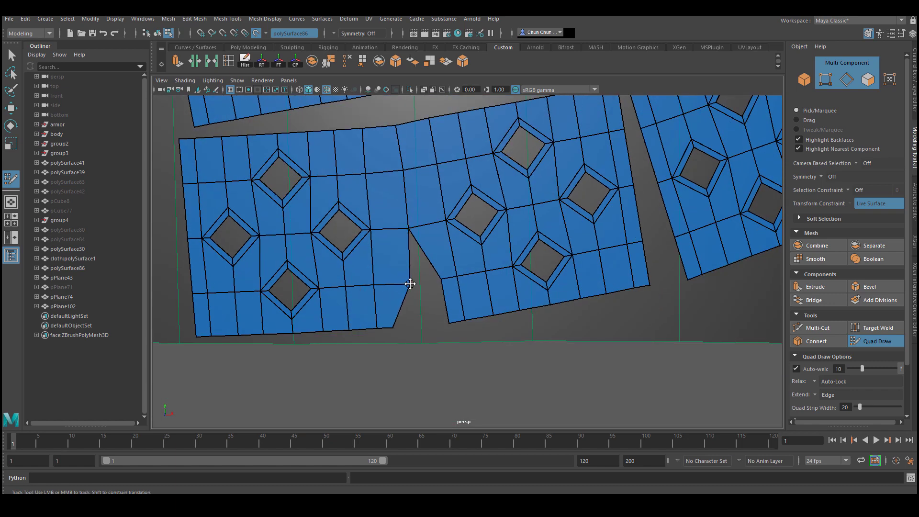
Survey the retopologised panel pieces from several angles
alt+middle_drag(419, 326, 326, 266)
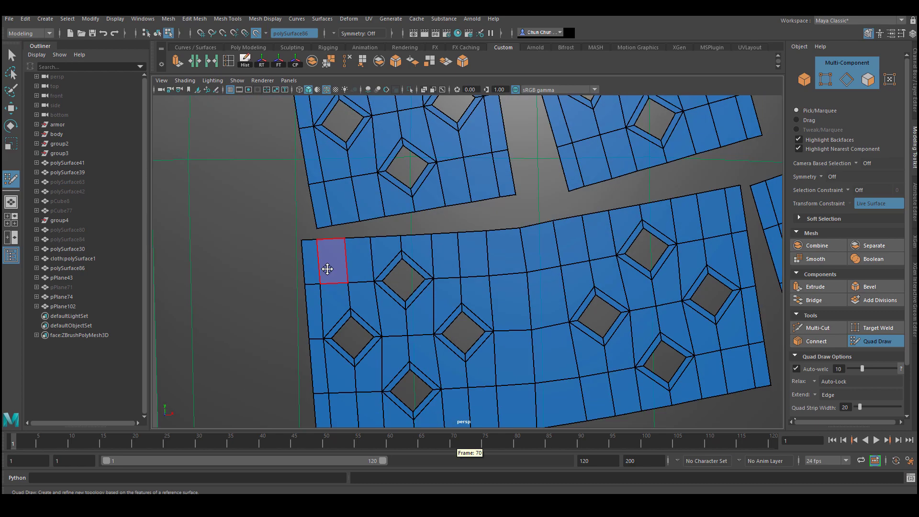
alt+right_drag(326, 267, 306, 301)
scroll(305, 301, up, 3)
alt+middle_drag(338, 267, 337, 214)
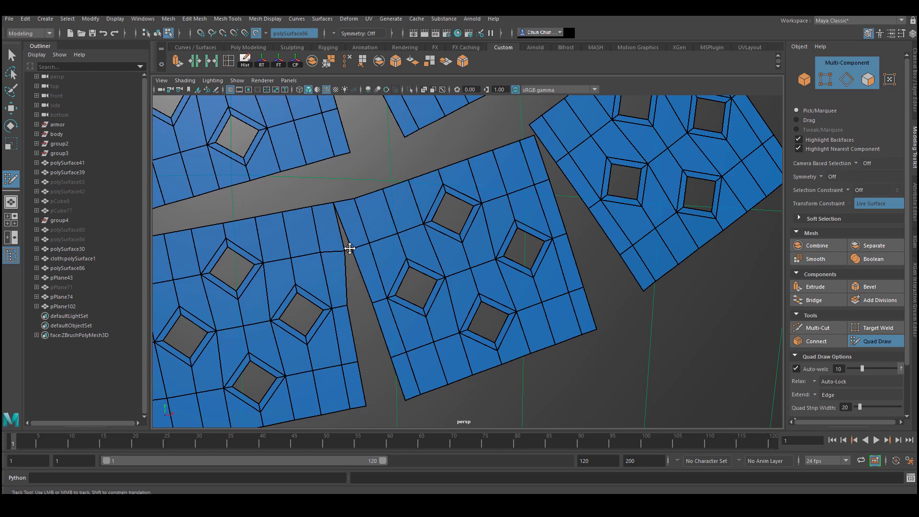
mouse_move(335, 288)
alt+middle_down()
mouse_move(331, 263)
mouse_move(328, 276)
alt+middle_up()
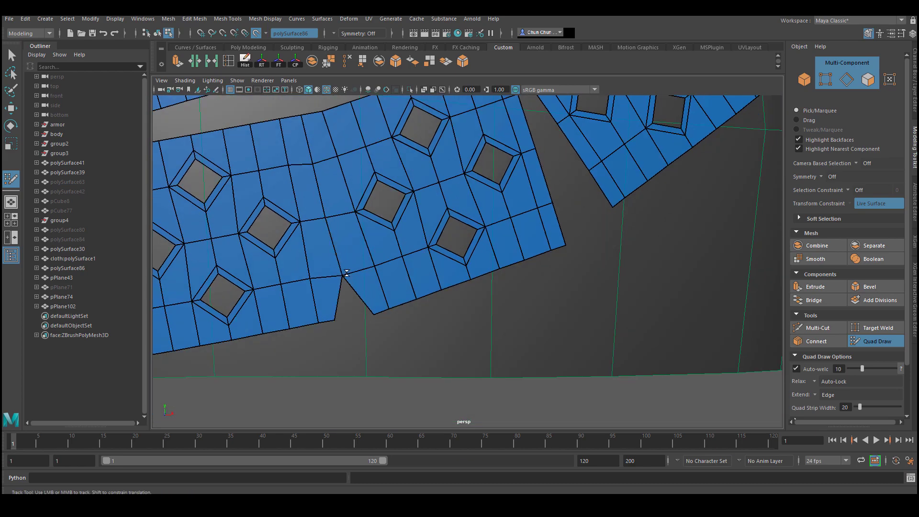
alt+middle_drag(362, 315, 323, 275)
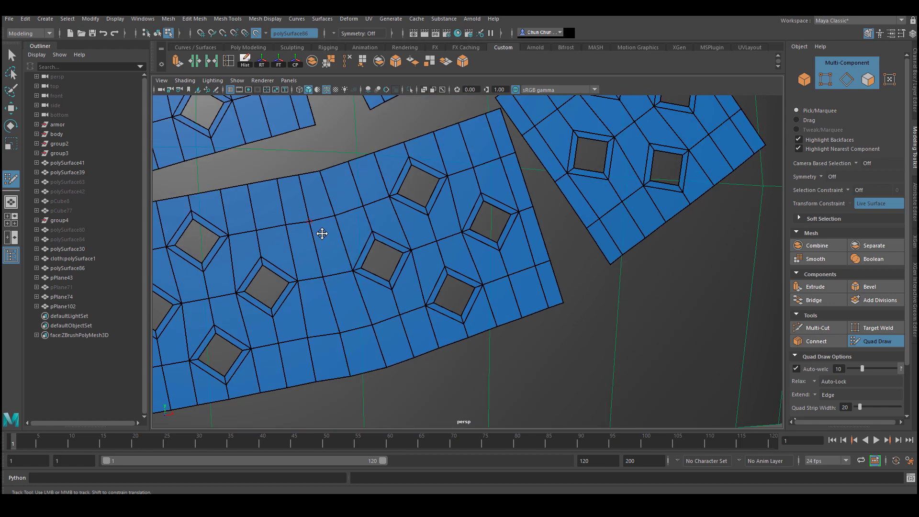
alt+middle_drag(322, 234, 334, 312)
alt+right_drag(335, 311, 370, 240)
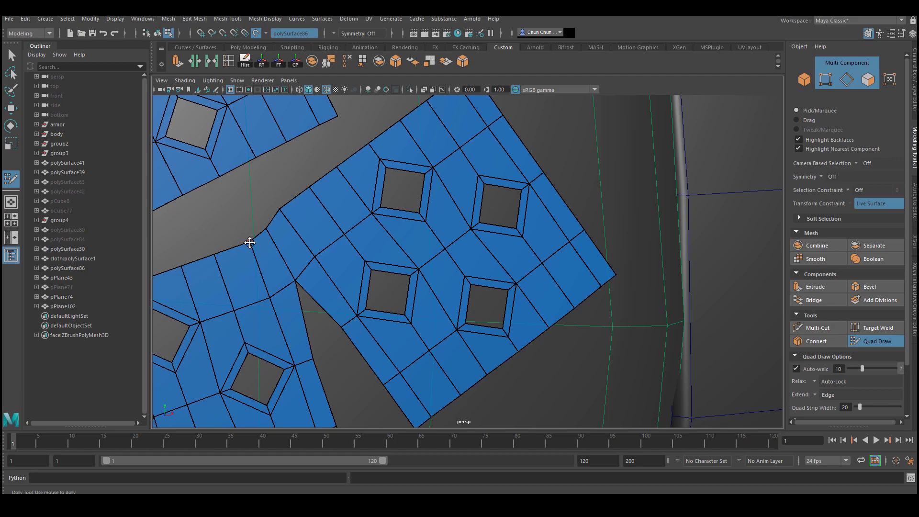
alt+right_drag(263, 232, 293, 279)
Isolate the panel mesh, frame it, and inspect it from top and front
key(ctrl+1)
key(f)
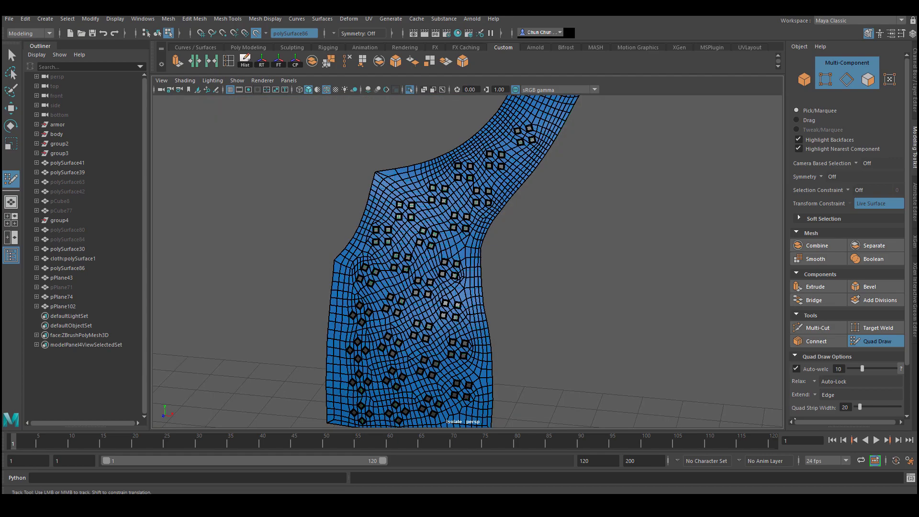
alt+drag(520, 326, 608, 322)
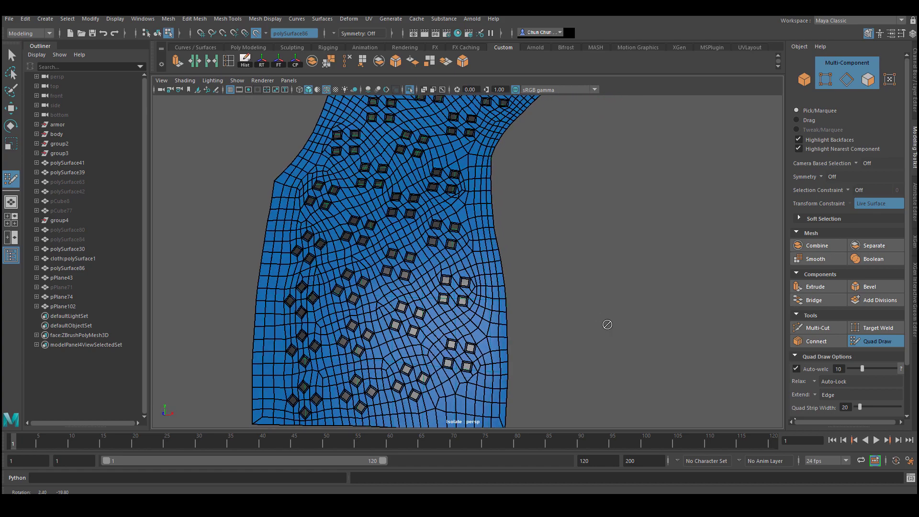
alt+right_drag(608, 322, 527, 335)
alt+drag(527, 335, 529, 288)
alt+right_drag(529, 287, 639, 329)
alt+middle_drag(640, 329, 623, 282)
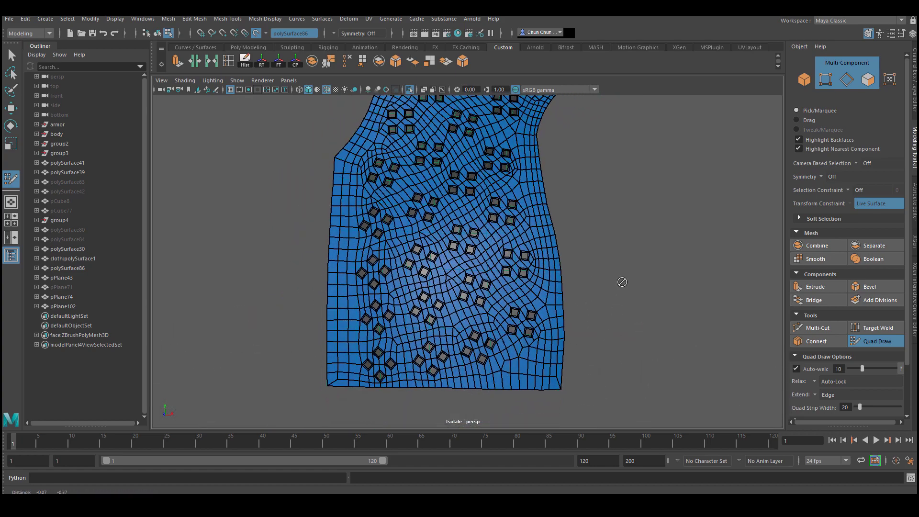
Exit Quad Draw and turn off Make Live on the reference surface
alt+drag(623, 290, 383, 101)
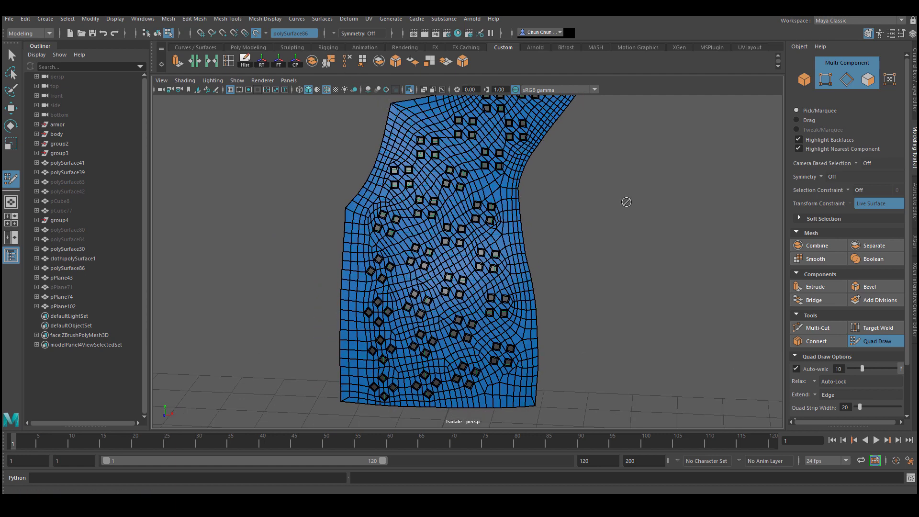
click(886, 341)
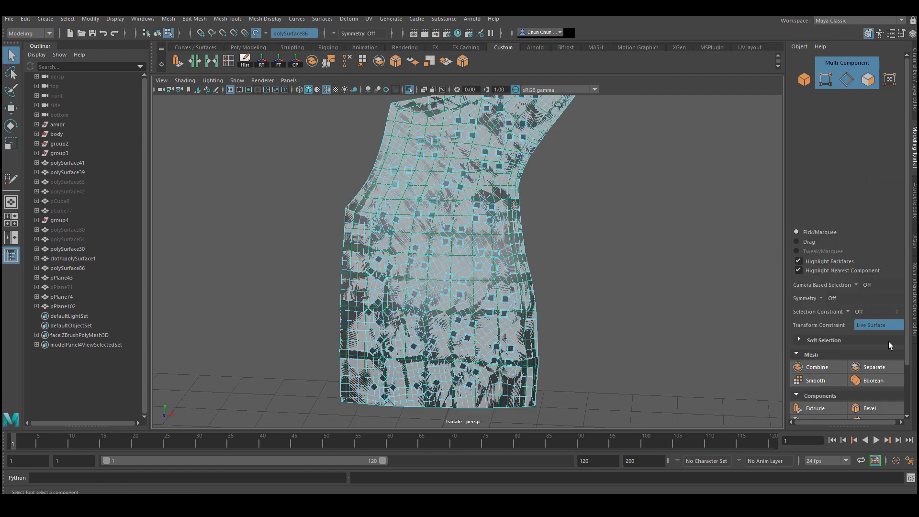
click(257, 34)
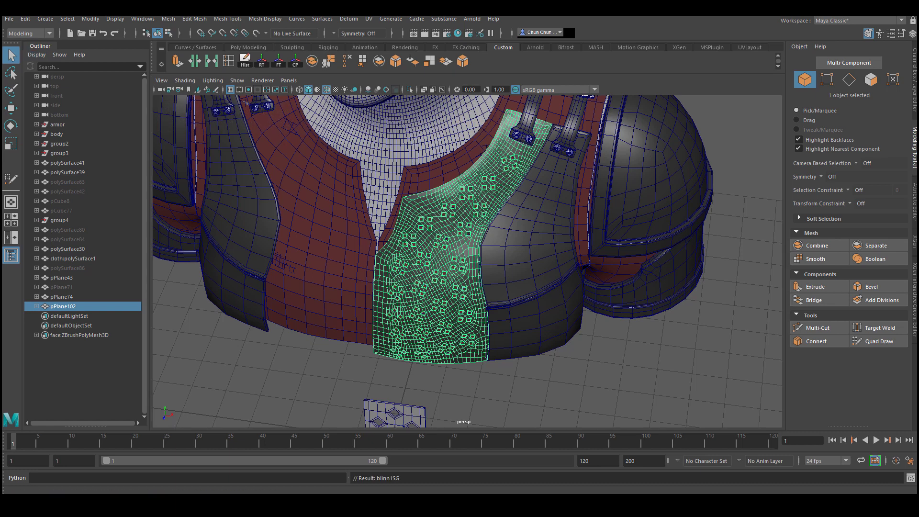
Select the chest panel, hide Wireframe on Shaded, and show it with smooth preview (3)
click(600, 366)
alt+drag(600, 366, 451, 348)
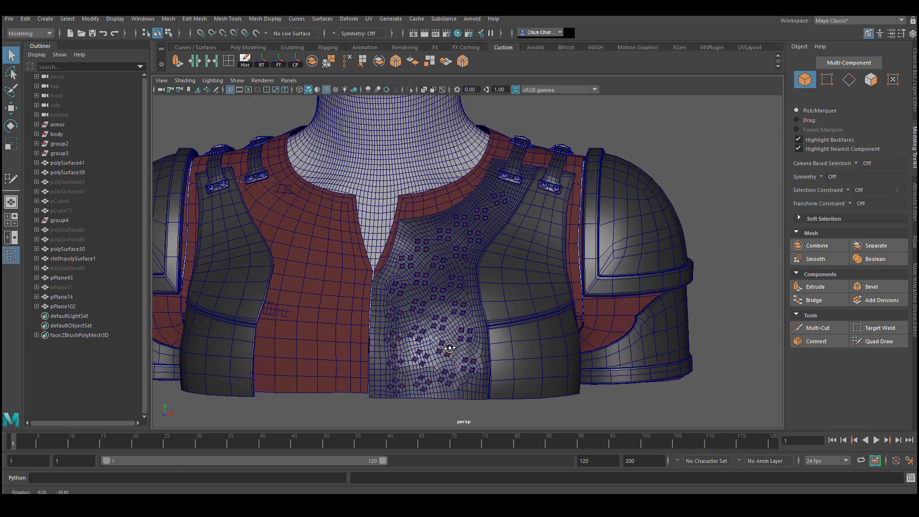
click(445, 324)
click(326, 90)
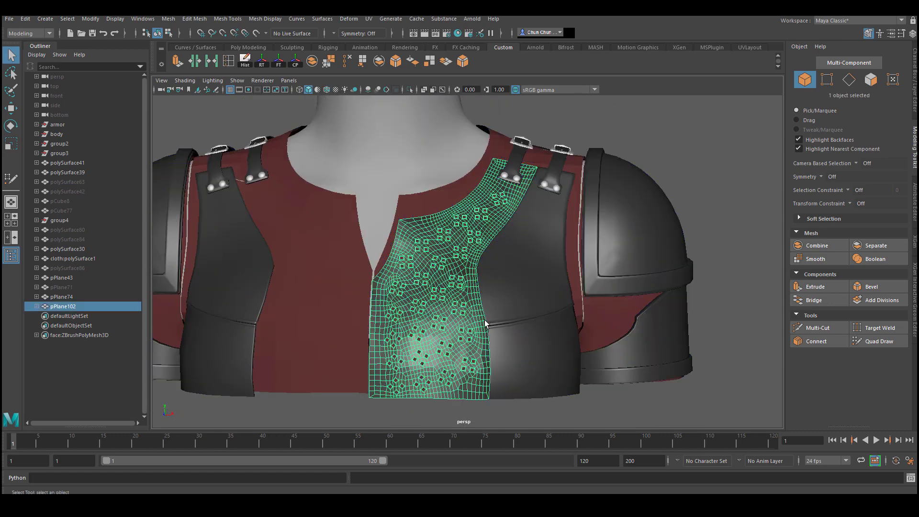
alt+drag(485, 325, 449, 270)
key(3)
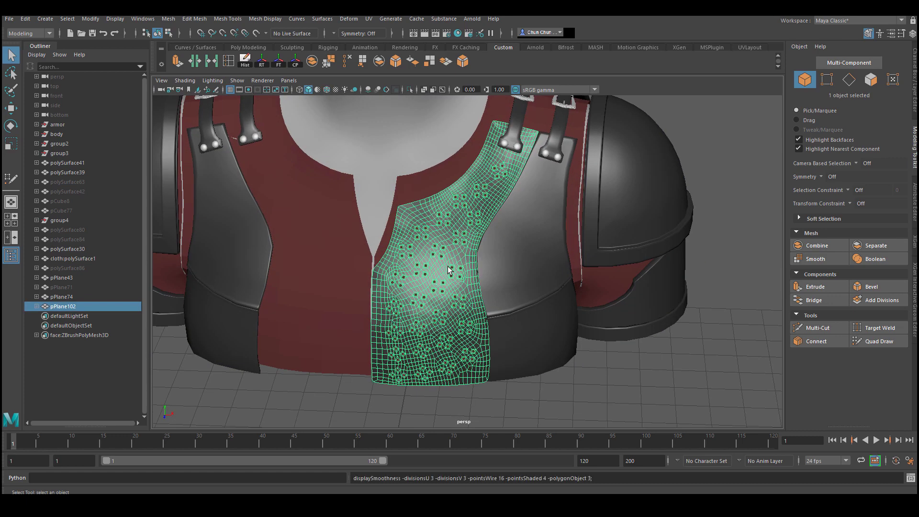
Reselect the chest panel and frame it in the view
click(631, 397)
alt+drag(461, 396, 448, 380)
alt+right_drag(447, 380, 456, 345)
click(388, 349)
key(f)
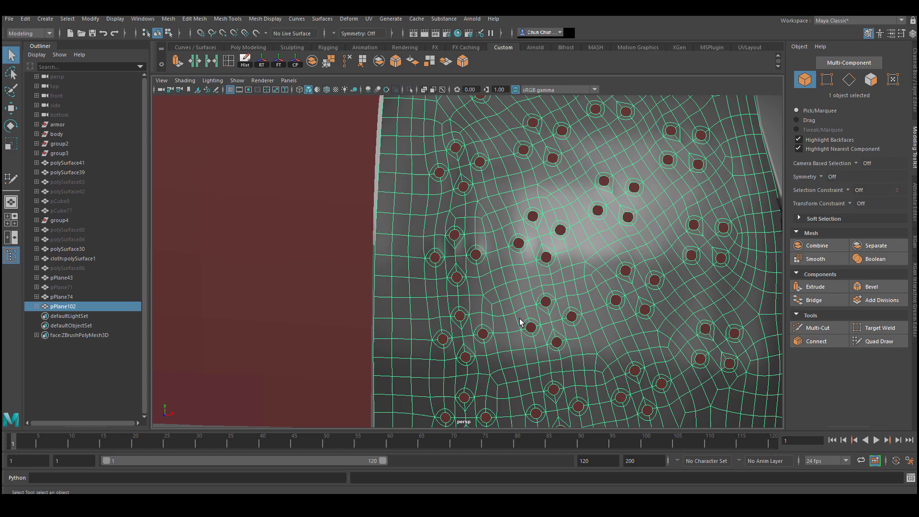
alt+drag(522, 322, 496, 325)
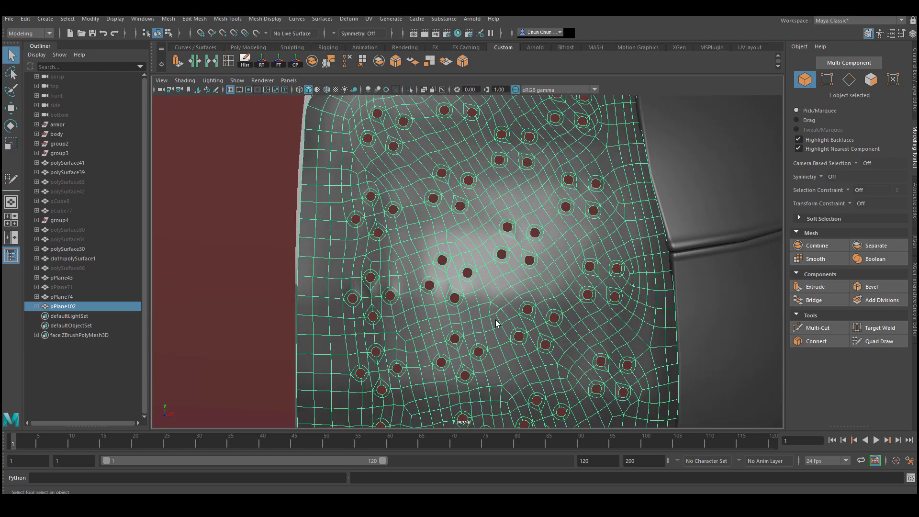
alt+right_drag(497, 325, 462, 329)
Close in on the round holes, enter Vertex mode, and box-select vertices around them
alt+drag(462, 329, 428, 316)
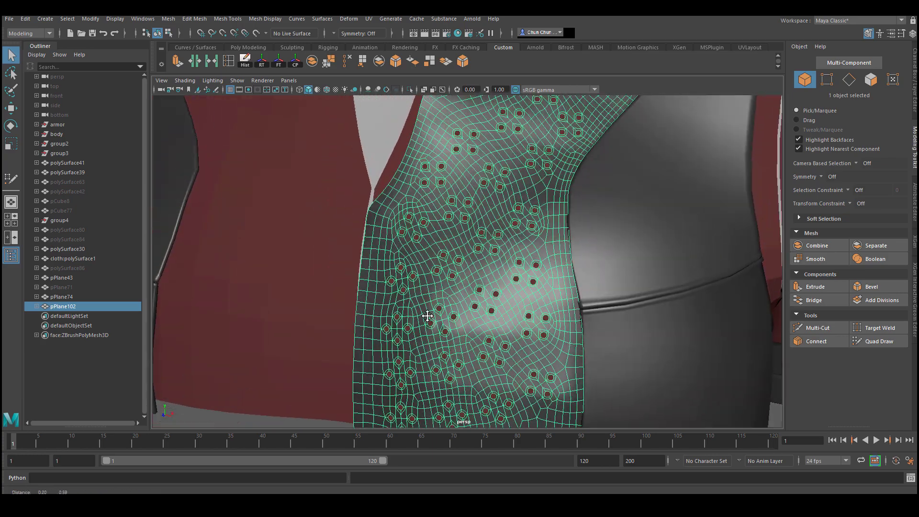
alt+middle_drag(427, 316, 452, 199)
alt+right_drag(451, 199, 585, 151)
alt+middle_drag(584, 152, 490, 191)
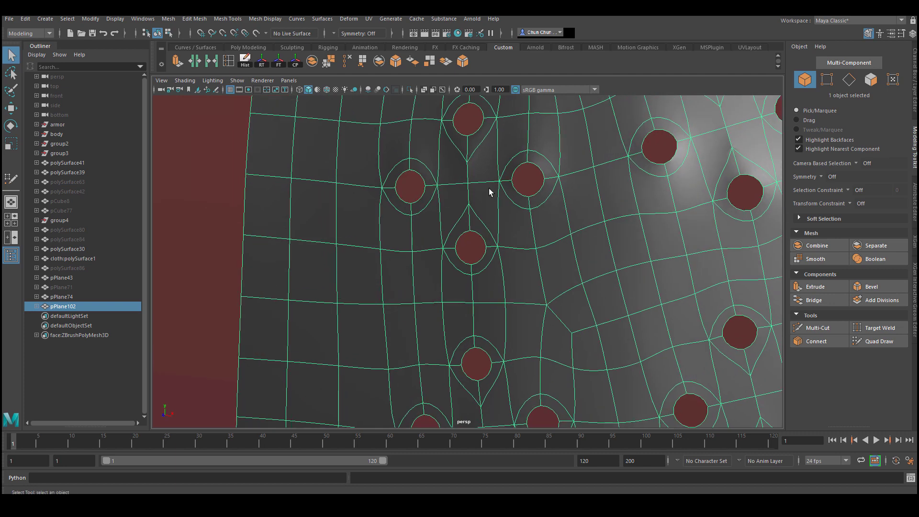
right_drag(489, 191, 438, 194)
drag(454, 178, 493, 193)
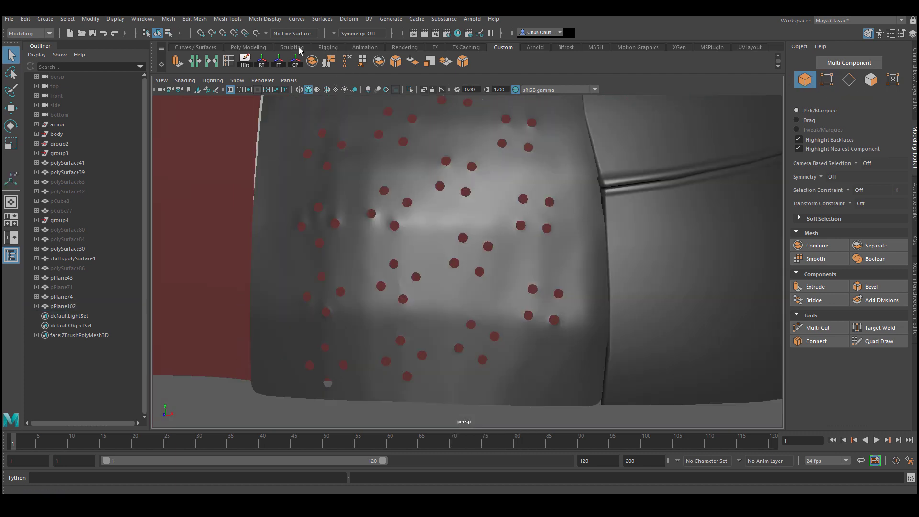
Switch to the Relax sculpt brush and smooth the perforated panel
click(454, 213)
scroll(156, 414, up, 5)
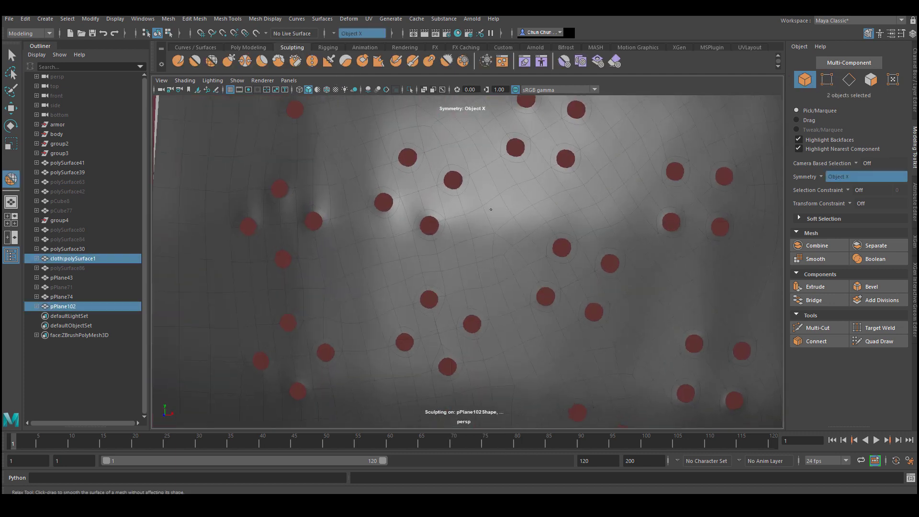
alt+drag(569, 212, 434, 221)
scroll(435, 227, down, 5)
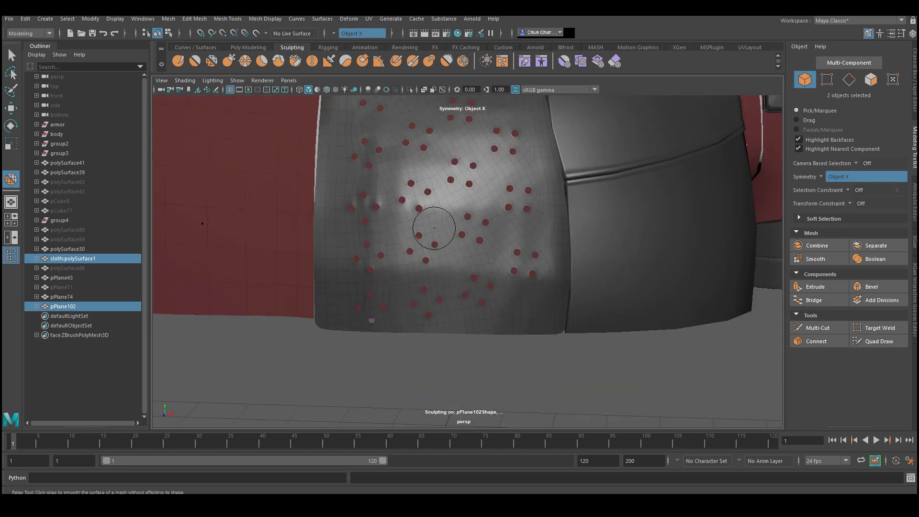
alt+drag(497, 179, 431, 236)
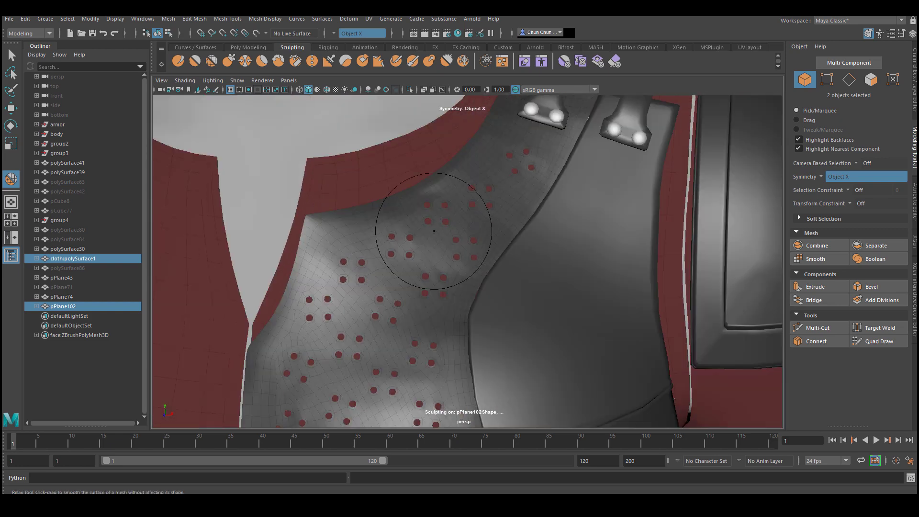
scroll(484, 202, up, 3)
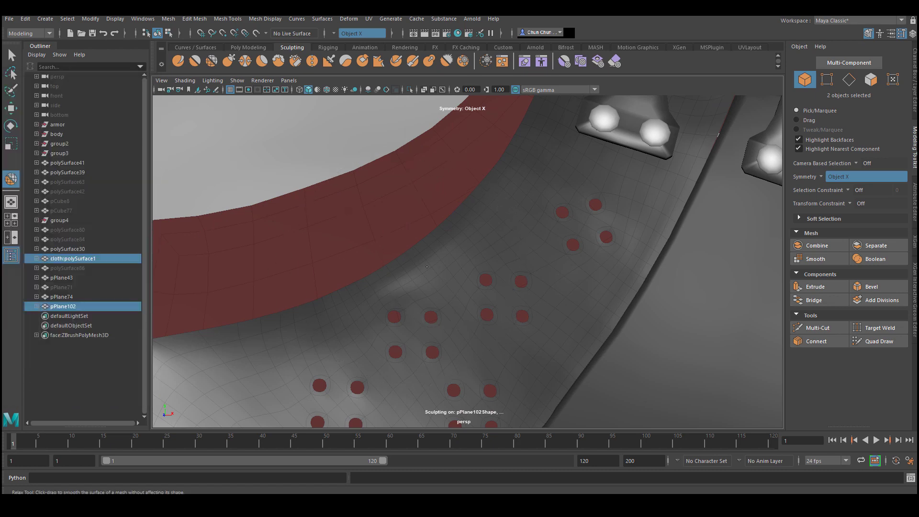
Orbit around the vest to review the buckles, rings and laced straps
alt+drag(589, 252, 467, 334)
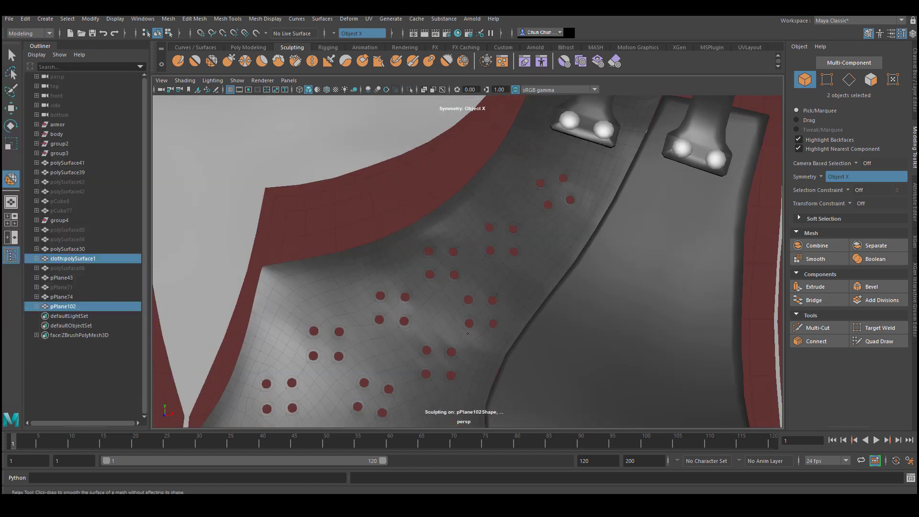
alt+drag(396, 282, 274, 180)
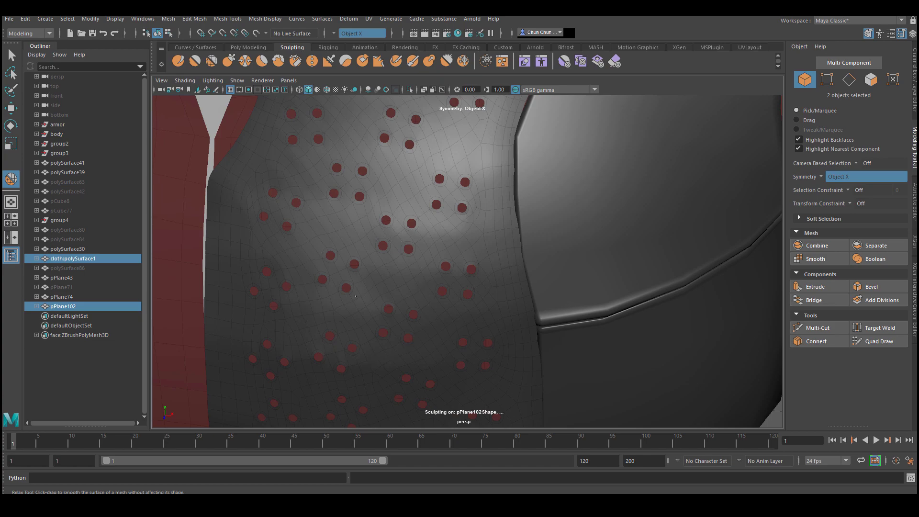
alt+drag(355, 297, 250, 305)
alt+drag(372, 301, 485, 318)
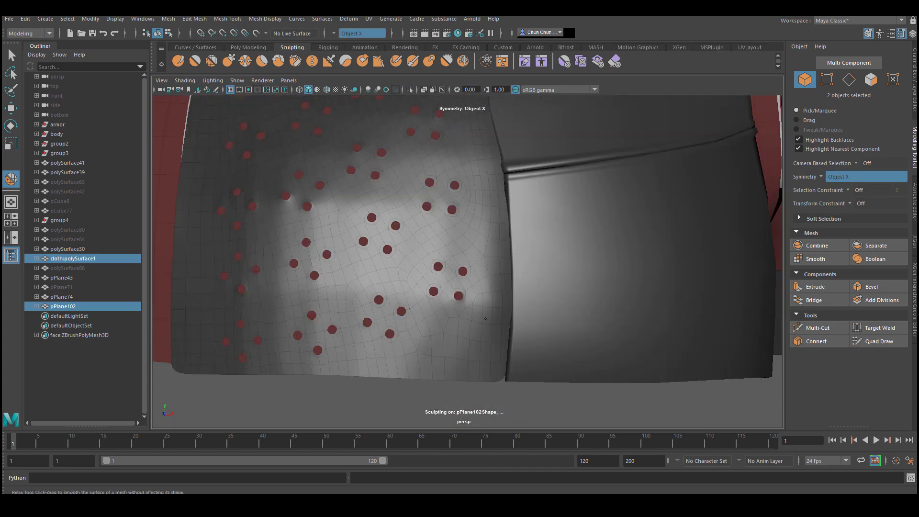
mouse_move(418, 363)
alt+mouse_down()
mouse_move(287, 267)
mouse_move(427, 263)
mouse_move(438, 288)
mouse_move(431, 303)
mouse_move(300, 278)
mouse_move(312, 289)
mouse_move(438, 272)
mouse_move(367, 289)
mouse_move(398, 329)
mouse_move(328, 277)
mouse_move(366, 265)
mouse_move(324, 266)
mouse_move(340, 361)
mouse_move(437, 280)
mouse_move(371, 293)
mouse_move(386, 267)
mouse_move(390, 279)
mouse_move(426, 252)
alt+mouse_up()
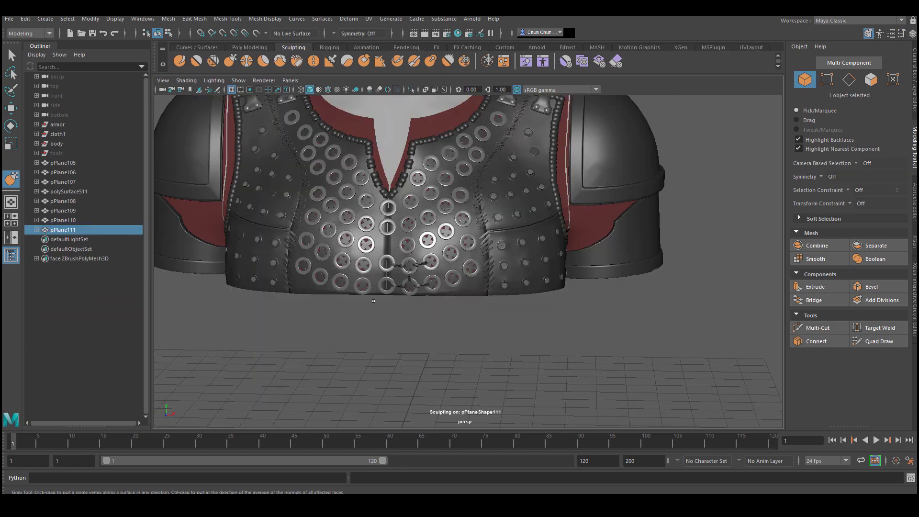
alt+drag(374, 301, 417, 287)
Return to object selection and zoom in on the chest rings and laces
scroll(409, 281, up, 6)
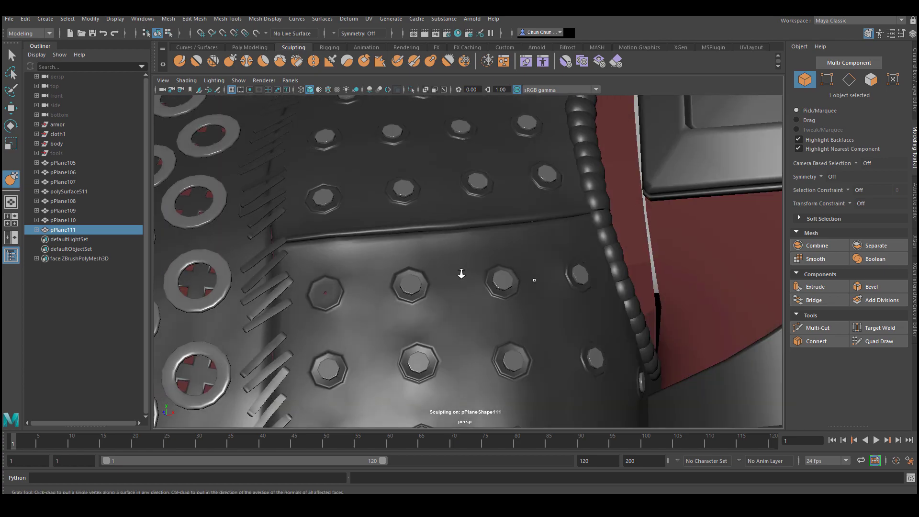
scroll(462, 274, down, 6)
alt+drag(335, 320, 401, 318)
scroll(451, 251, up, 3)
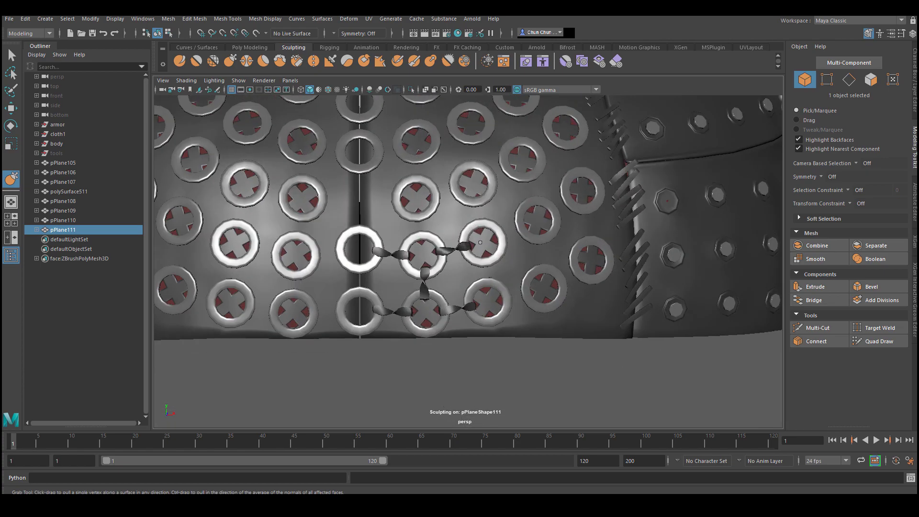
scroll(481, 243, down, 2)
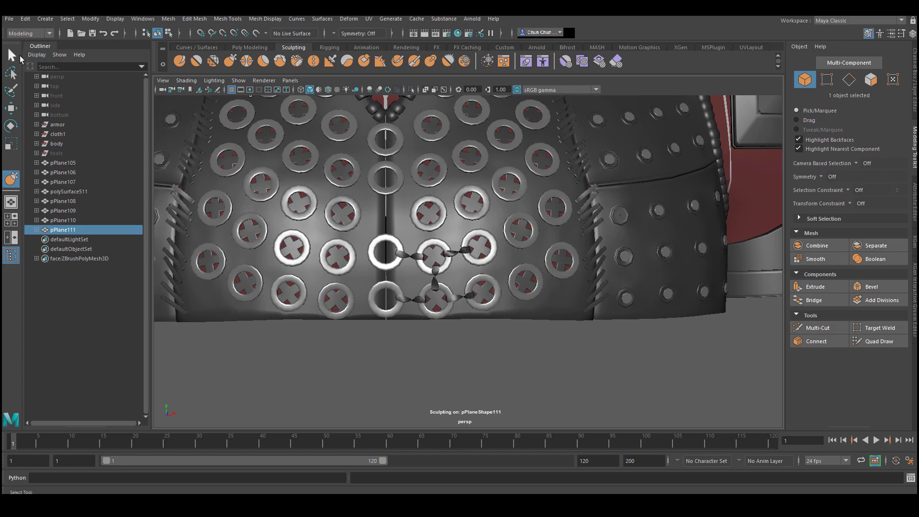
click(12, 55)
scroll(407, 249, up, 4)
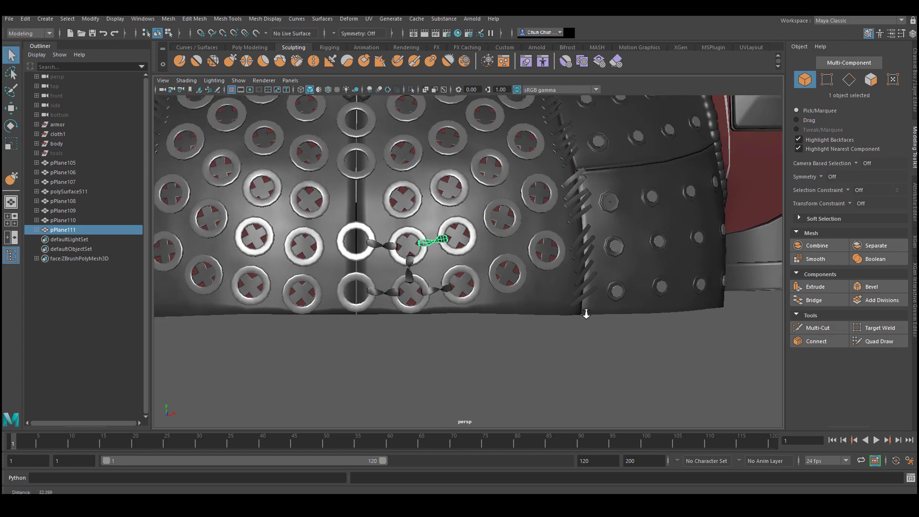
alt+drag(364, 287, 376, 281)
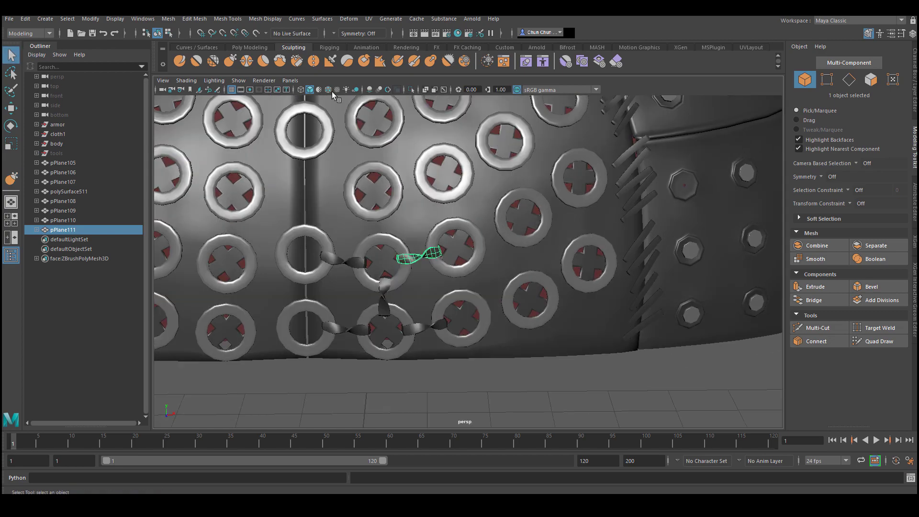
alt+drag(443, 245, 412, 247)
scroll(412, 247, up, 2)
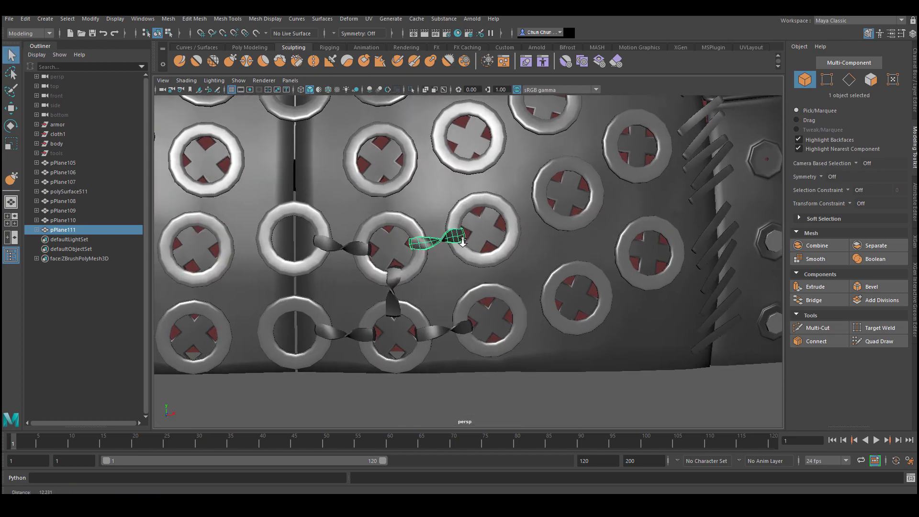
Duplicate the vertical lace and move the copy up toward the ring above
click(393, 301)
key(ctrl+d)
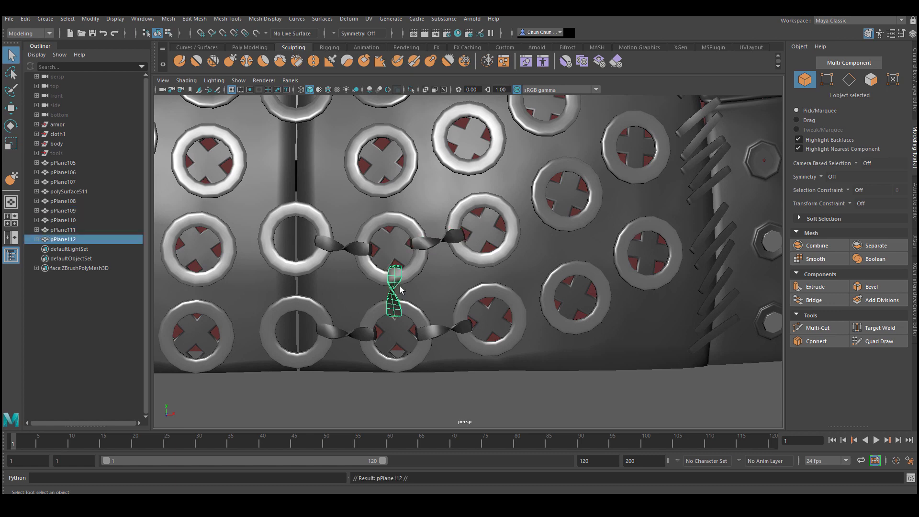
key(w)
drag(394, 330, 372, 182)
scroll(392, 249, up, 3)
Rotate the lace copy so it twists through the upper ring
key(e)
key(f)
drag(484, 224, 413, 249)
key(w)
Nudge the lace copy down, then Grab-sculpt it around the upper ring
alt+drag(413, 249, 504, 234)
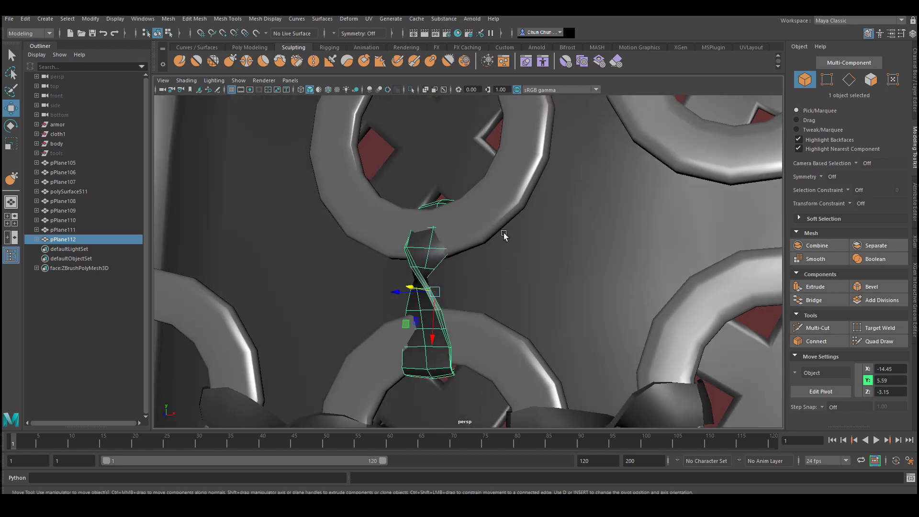
click(230, 60)
mouse_move(431, 269)
alt+mouse_down()
mouse_move(404, 230)
mouse_move(463, 260)
alt+mouse_up()
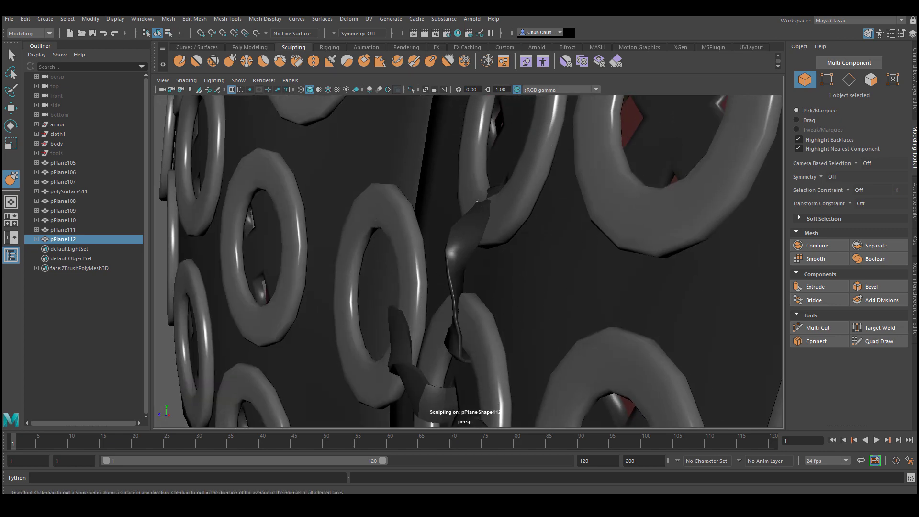
alt+drag(477, 201, 534, 246)
alt+drag(369, 184, 349, 250)
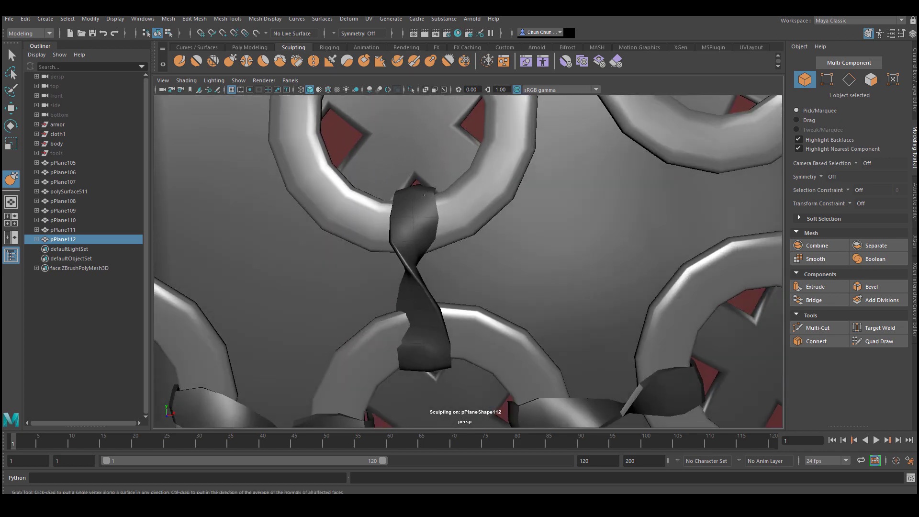
alt+drag(425, 195, 471, 254)
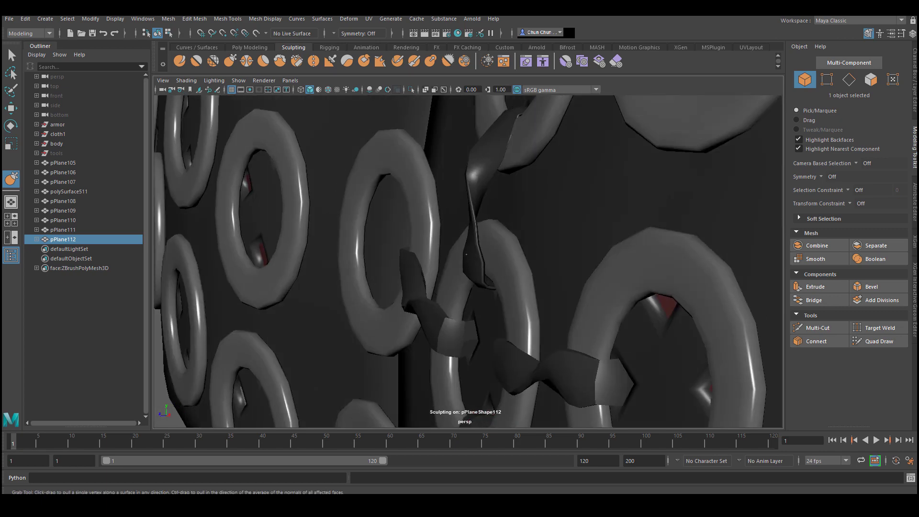
mouse_move(463, 285)
alt+mouse_down()
mouse_move(462, 270)
mouse_move(445, 303)
mouse_move(481, 325)
alt+mouse_up()
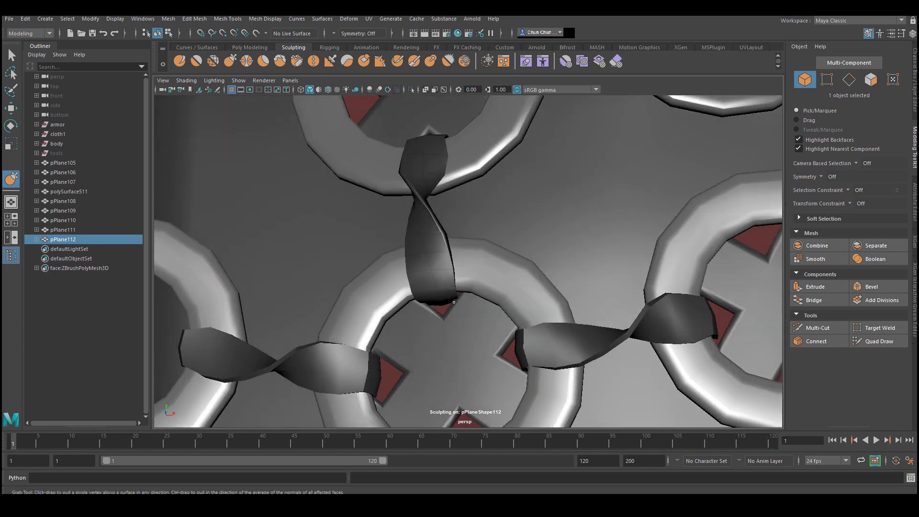
mouse_move(426, 290)
alt+mouse_down()
mouse_move(464, 263)
mouse_move(435, 220)
mouse_move(425, 247)
mouse_move(491, 246)
mouse_move(476, 259)
mouse_move(476, 227)
mouse_move(483, 240)
alt+mouse_up()
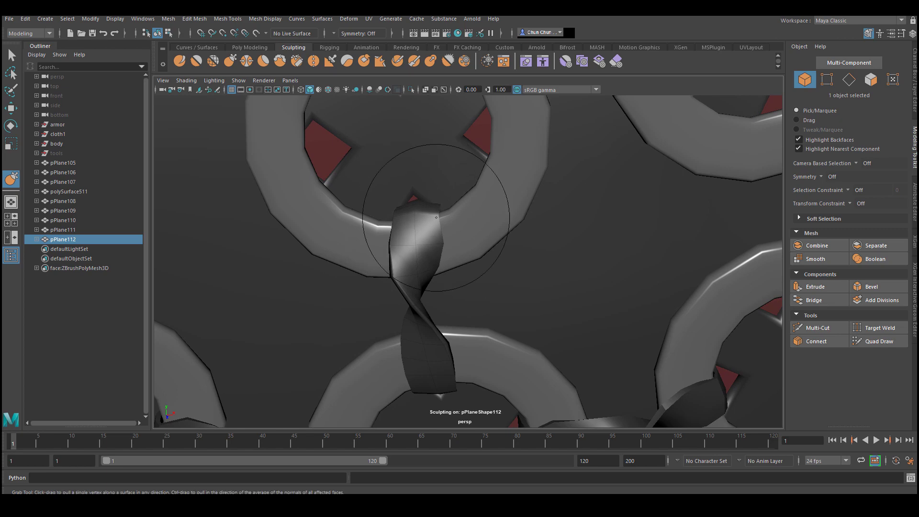
alt+drag(436, 217, 433, 270)
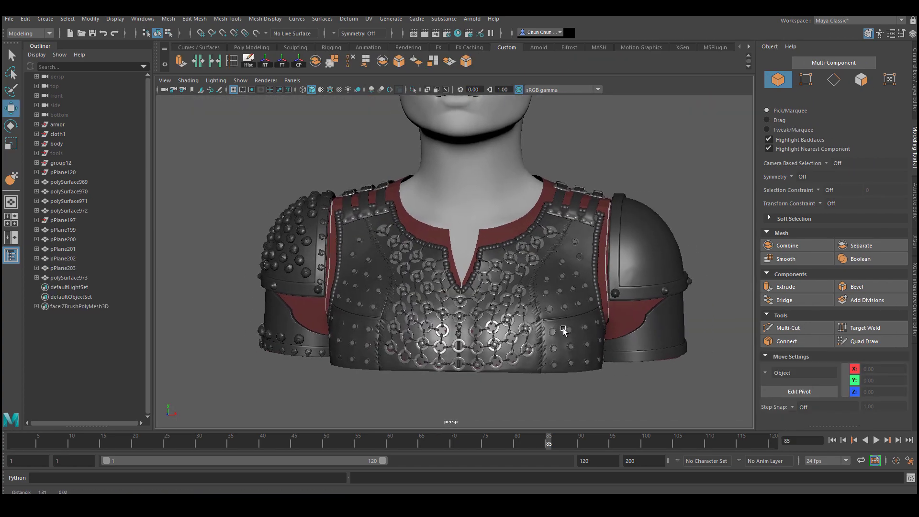
Inspect the chain mesh on the chest up close, then clear the selection
alt+right_drag(564, 331, 684, 363)
click(575, 328)
alt+right_drag(575, 328, 527, 335)
alt+drag(526, 336, 487, 349)
click(485, 405)
alt+drag(485, 405, 395, 288)
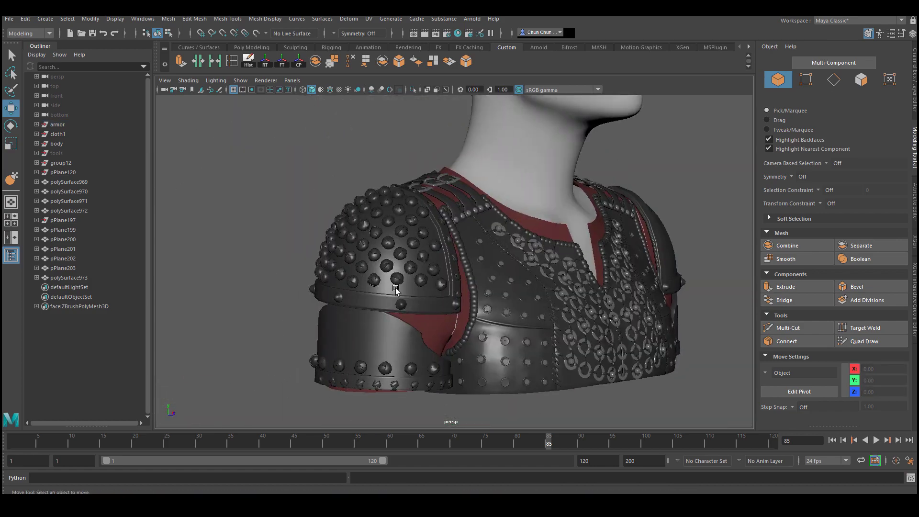
Select and frame a knotted shoulder stud and its two shell pieces
alt+right_drag(396, 288, 448, 191)
click(448, 192)
key(f)
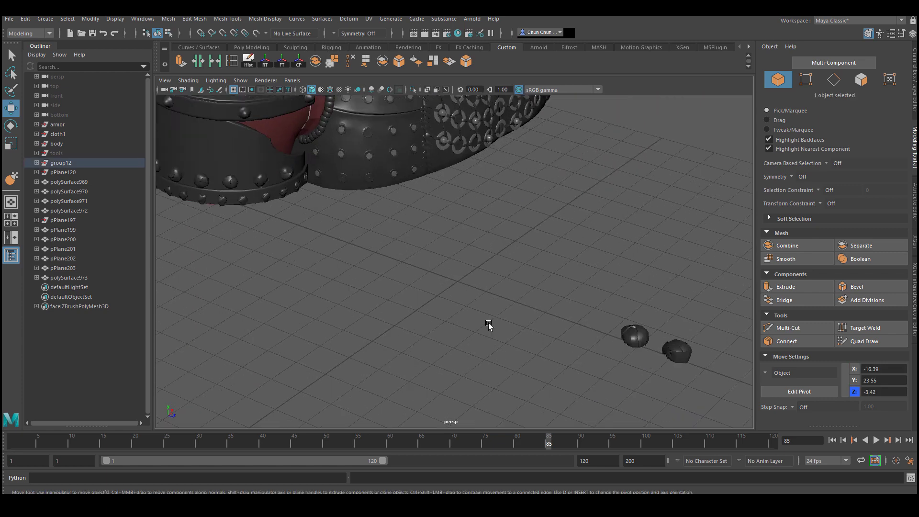
click(583, 235)
alt+drag(583, 236, 567, 308)
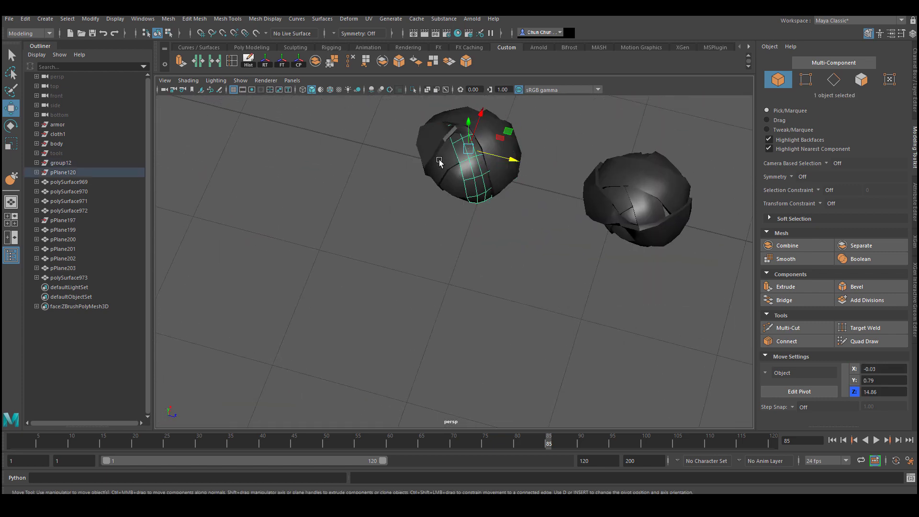
alt+drag(451, 190, 579, 348)
click(579, 348)
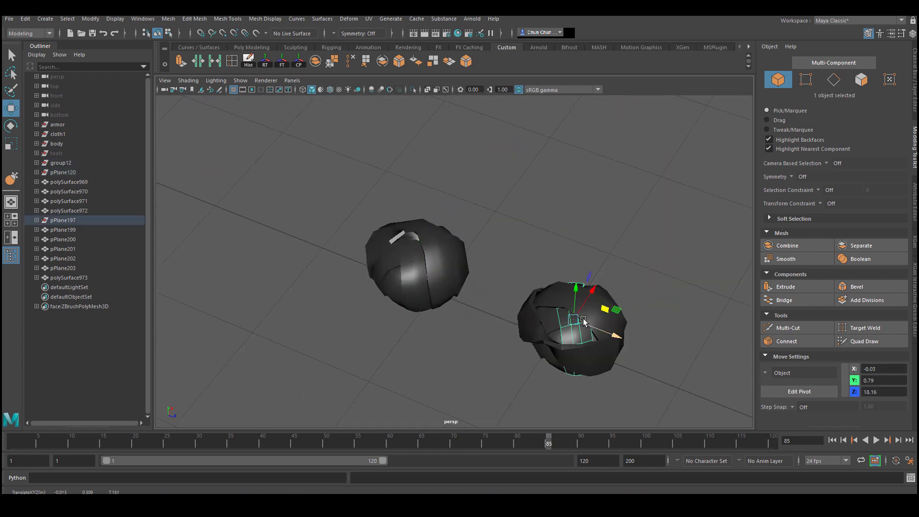
Check several studs on the left shoulder plate, then deselect and review the torso
alt+right_drag(546, 318, 312, 322)
alt+drag(312, 323, 376, 296)
alt+right_drag(376, 296, 433, 312)
click(365, 298)
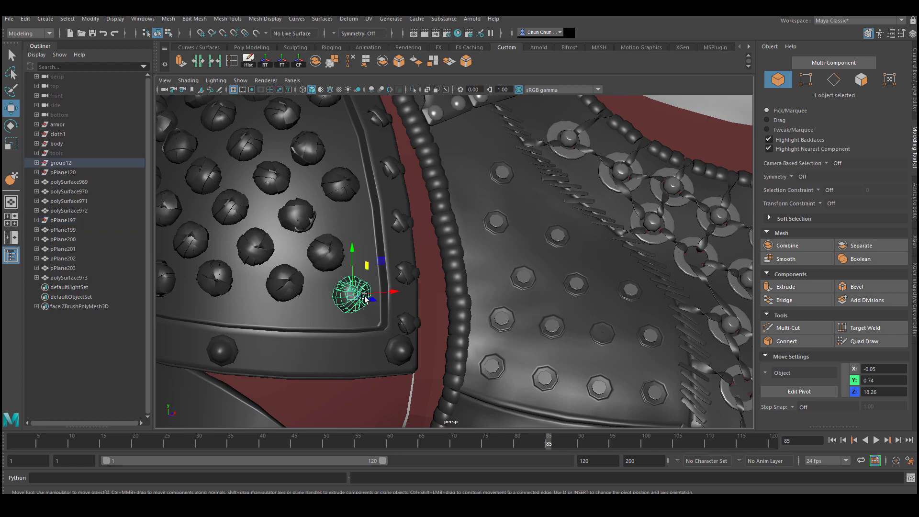
click(320, 254)
click(306, 216)
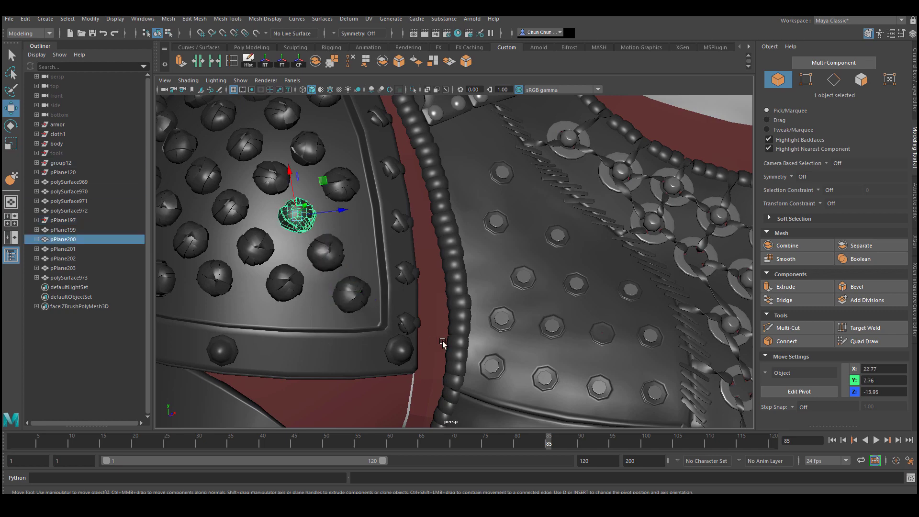
alt+right_drag(306, 216, 220, 263)
click(220, 263)
alt+drag(220, 263, 389, 324)
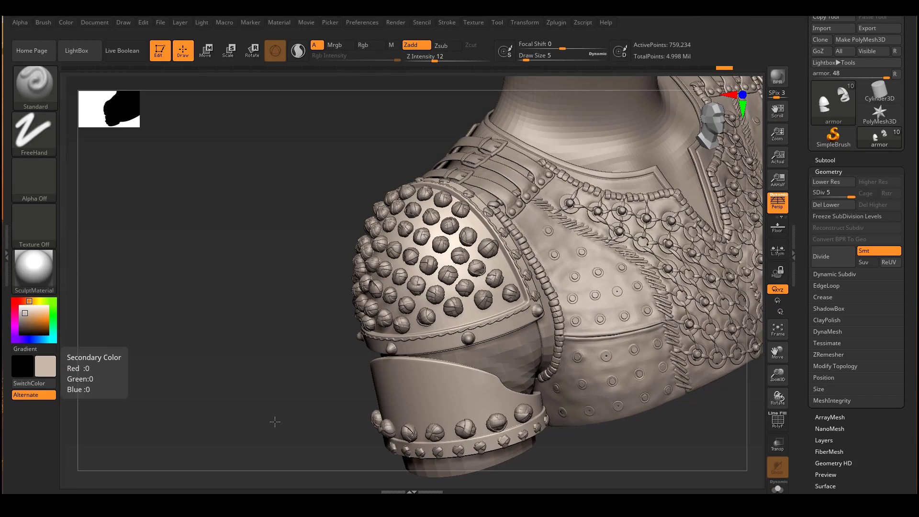
drag(275, 421, 243, 232)
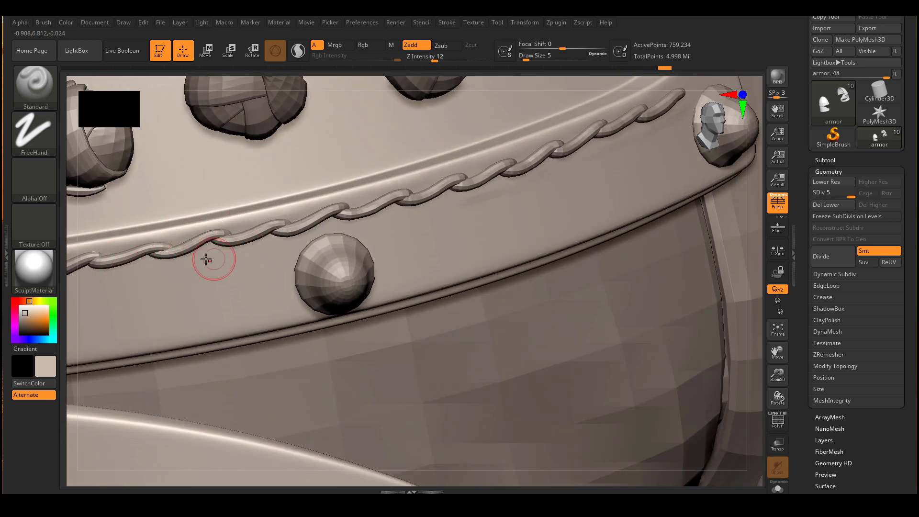
Orbit the model to inspect the knotted studs, bolted plate, bead chain and buckle straps
mouse_move(344, 218)
mouse_down()
mouse_move(369, 254)
mouse_move(193, 279)
mouse_move(297, 291)
mouse_move(318, 312)
mouse_move(511, 291)
mouse_move(425, 287)
mouse_up()
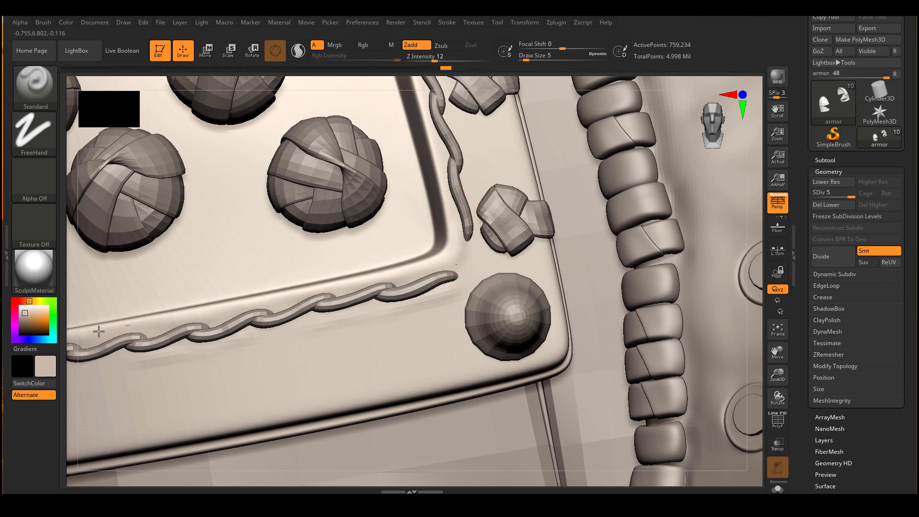
mouse_move(492, 216)
alt+right_down()
mouse_move(274, 296)
mouse_move(259, 251)
mouse_move(328, 361)
alt+right_up()
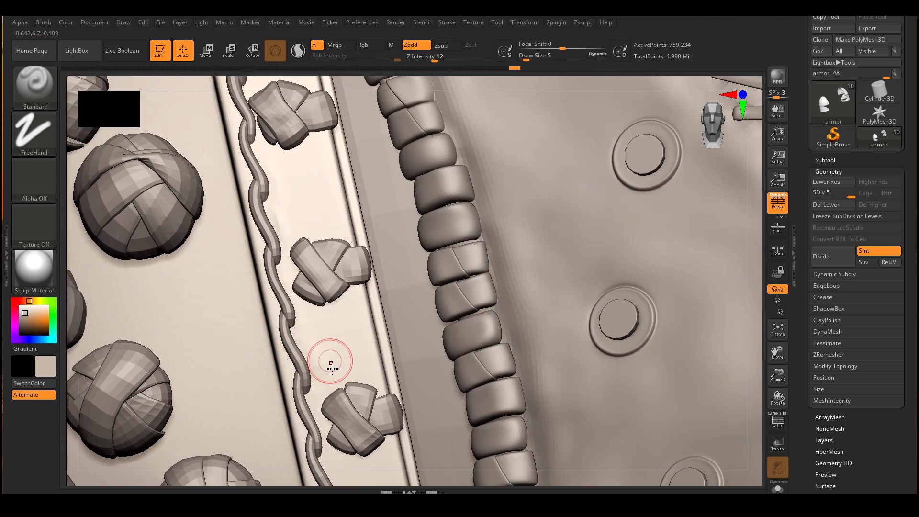
mouse_move(455, 220)
right_down()
mouse_move(266, 230)
mouse_move(278, 318)
mouse_move(260, 314)
mouse_move(262, 290)
right_up()
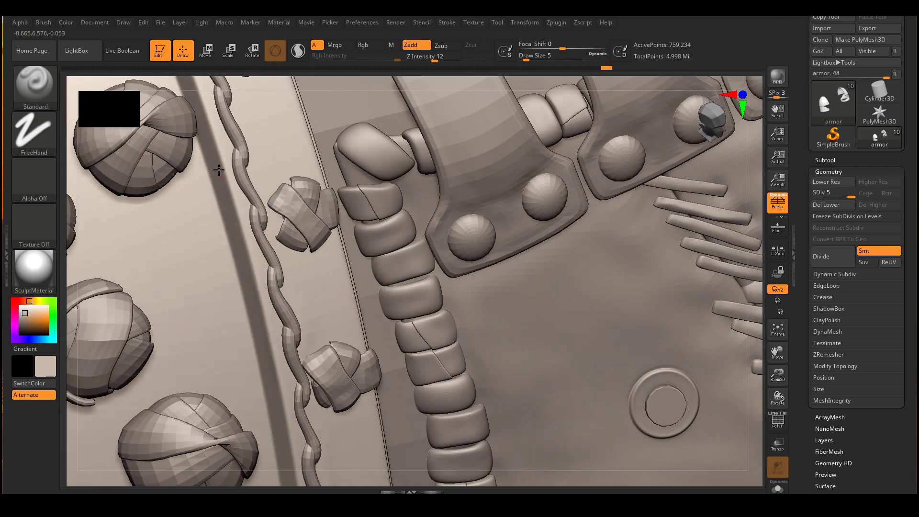
right_drag(239, 224, 219, 302)
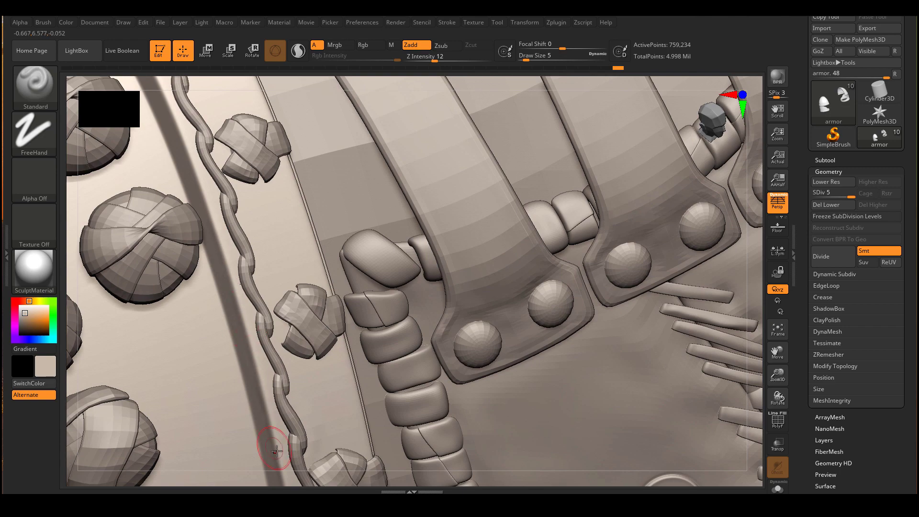
mouse_move(239, 227)
right_down()
mouse_move(184, 212)
mouse_move(170, 173)
right_up()
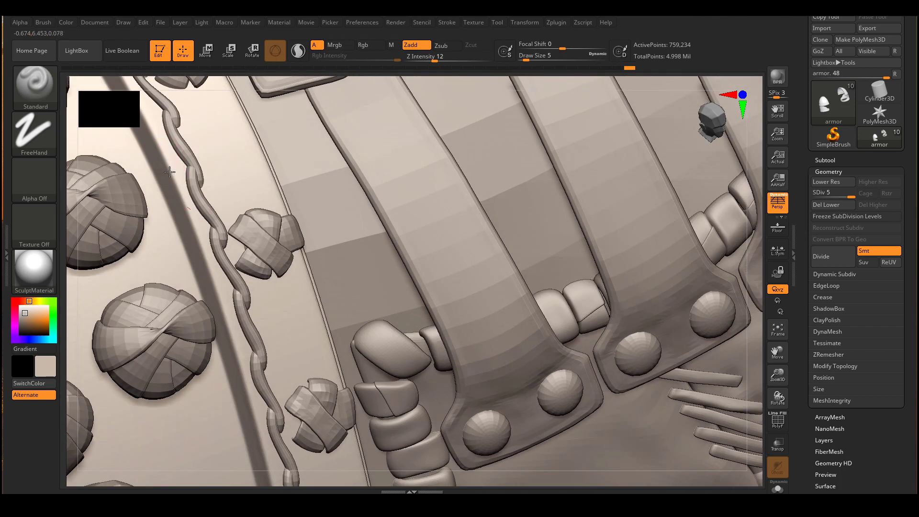
mouse_move(180, 287)
right_down()
mouse_move(225, 247)
mouse_move(237, 261)
right_up()
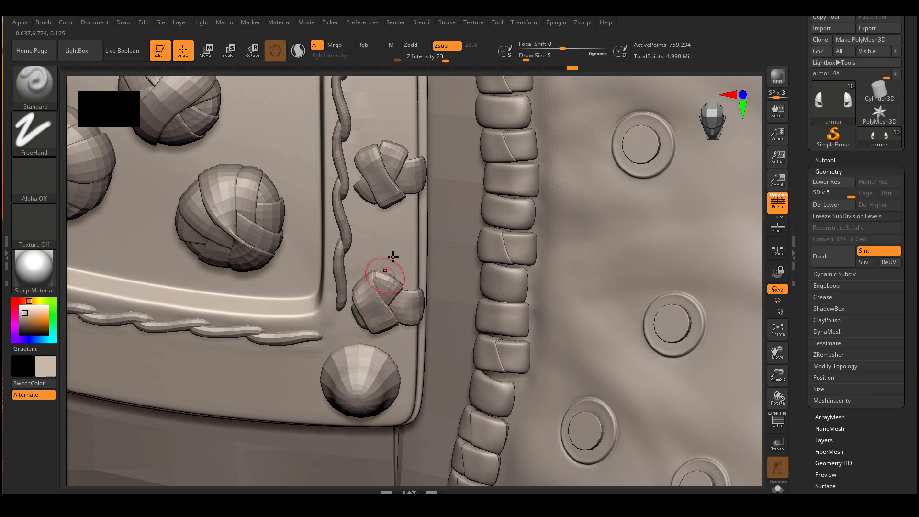
right_drag(402, 149, 357, 250)
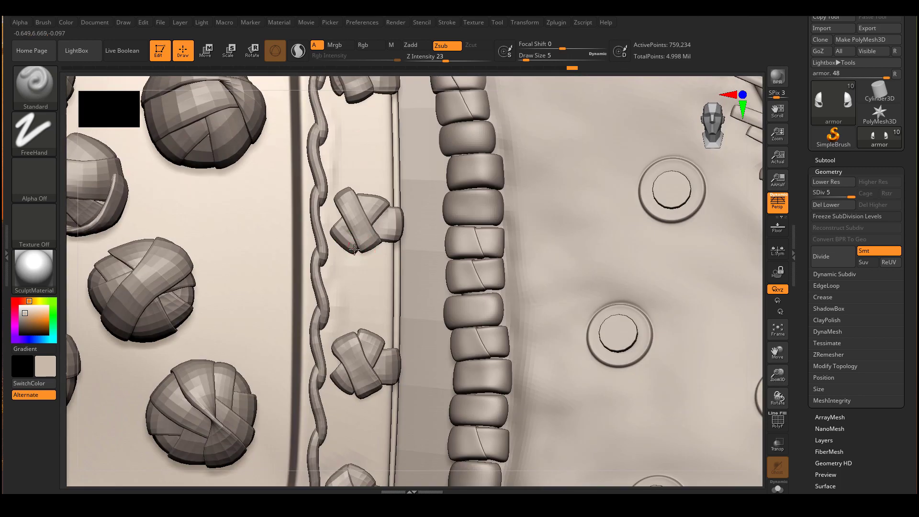
mouse_move(369, 195)
right_down()
mouse_move(324, 266)
mouse_move(324, 206)
mouse_move(330, 268)
mouse_move(321, 373)
mouse_move(384, 273)
mouse_move(379, 260)
mouse_move(353, 260)
right_up()
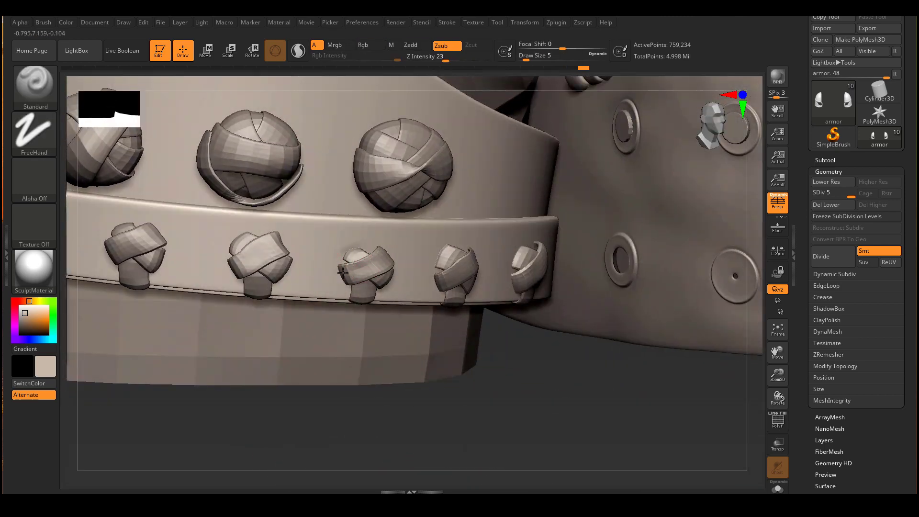
right_drag(274, 277, 309, 254)
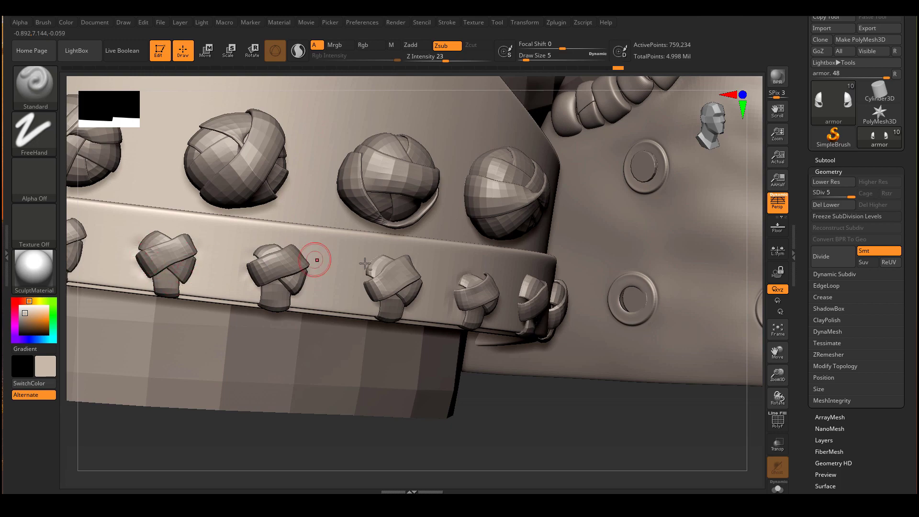
alt+right_drag(318, 260, 369, 272)
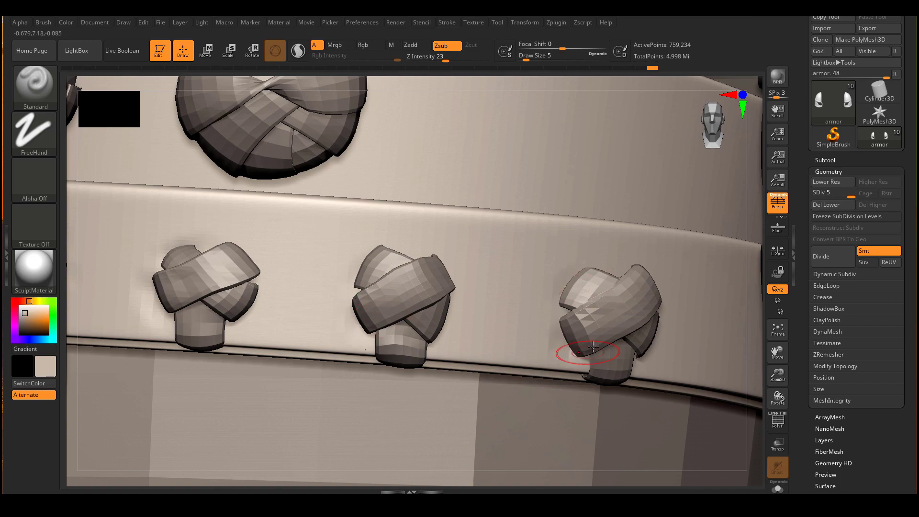
mouse_move(585, 353)
right_down()
mouse_move(492, 304)
mouse_move(509, 329)
mouse_move(541, 287)
right_up()
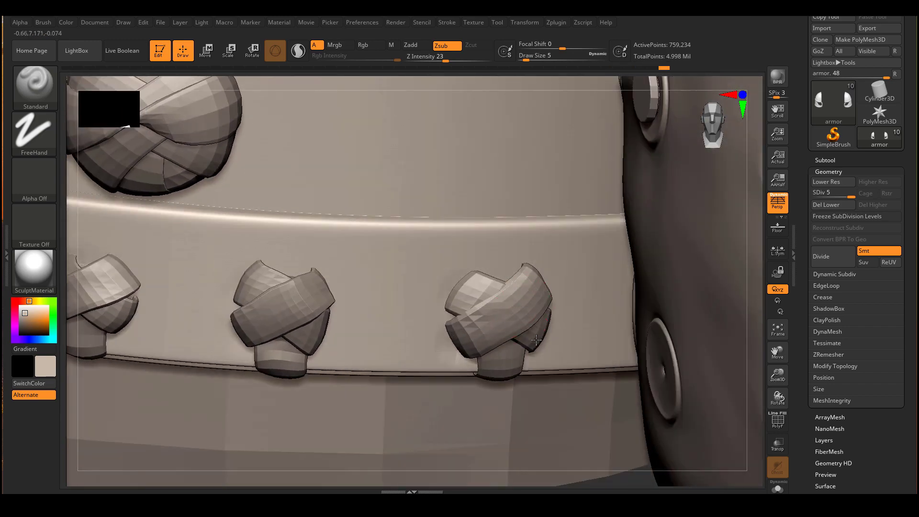
right_drag(315, 274, 206, 273)
right_drag(226, 305, 239, 280)
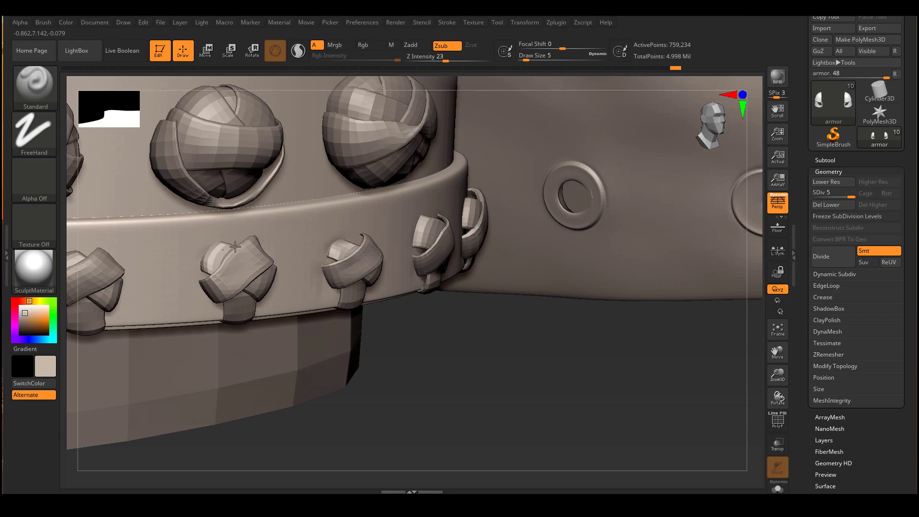
right_drag(228, 247, 250, 257)
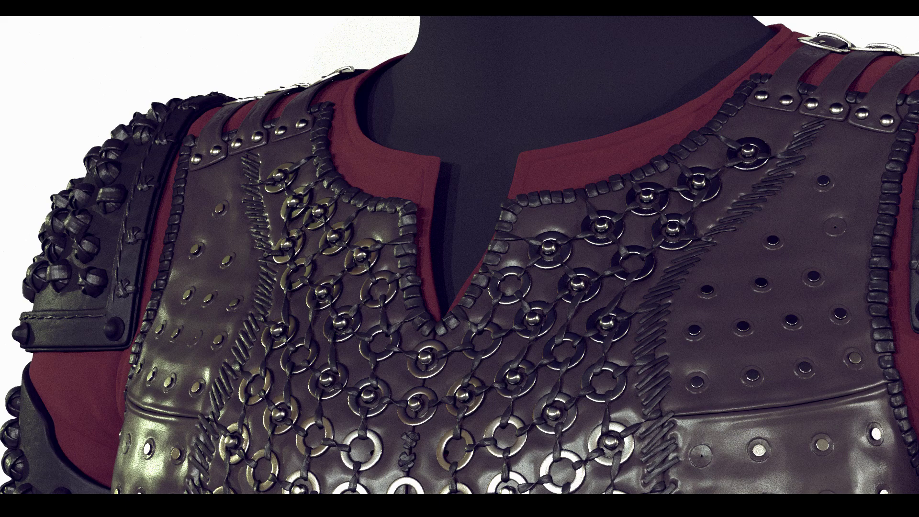